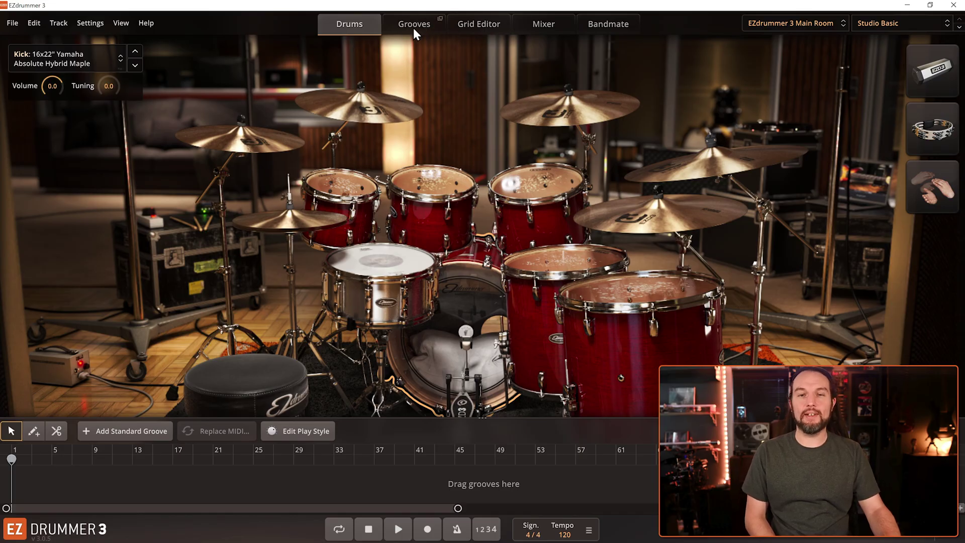
Browse the groove libraries from bottom to top, landing on That Bluesy Shuffle 98 grooves.
click(413, 28)
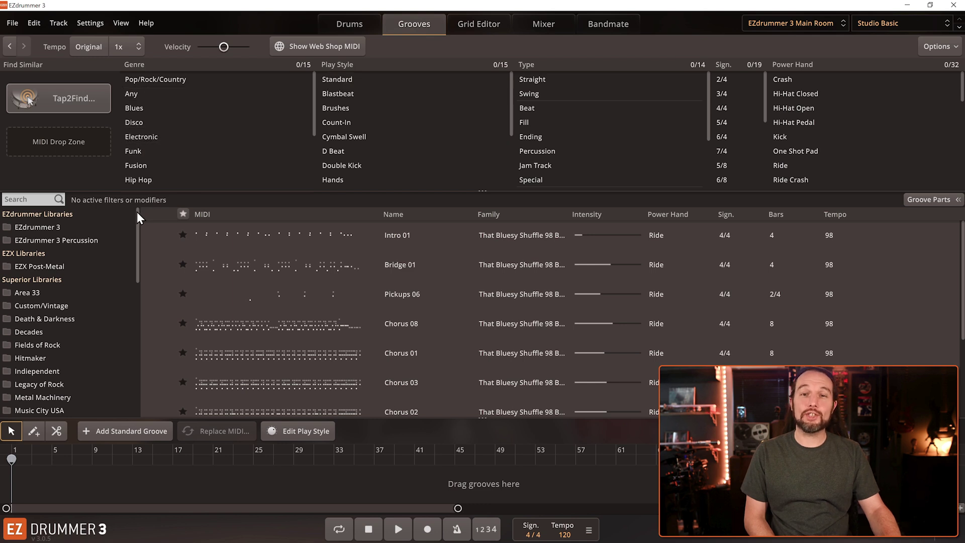
mouse_move(137, 213)
mouse_down()
mouse_move(143, 348)
mouse_move(135, 210)
mouse_up()
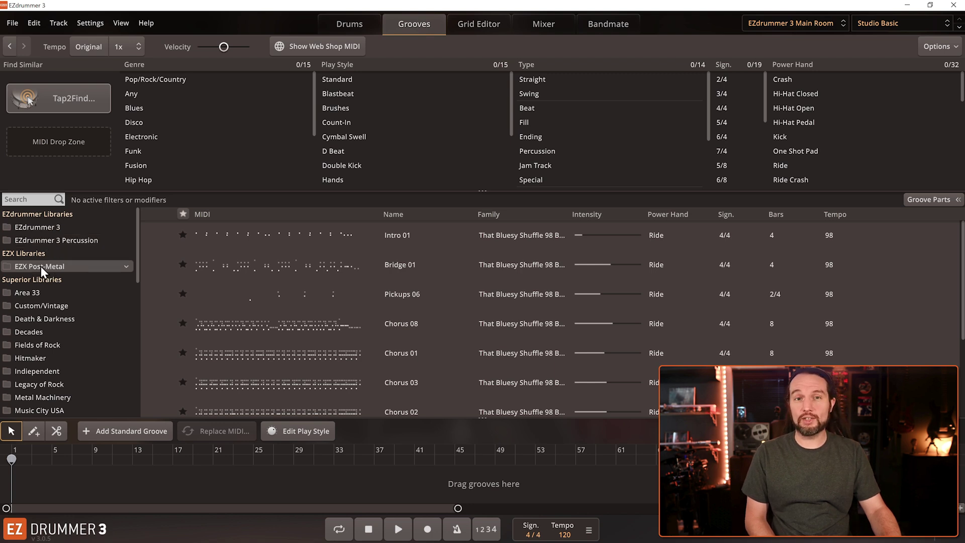
drag(135, 241, 129, 355)
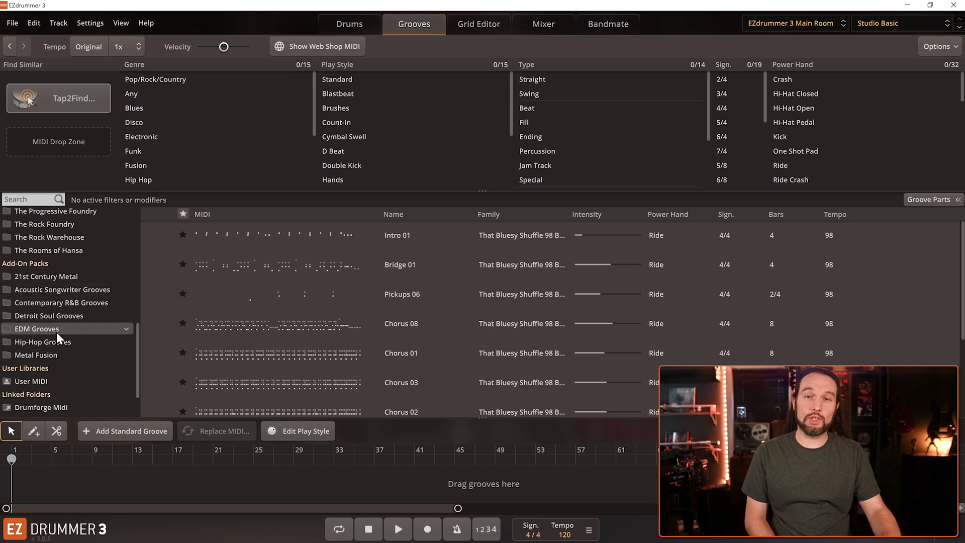
drag(135, 350, 123, 393)
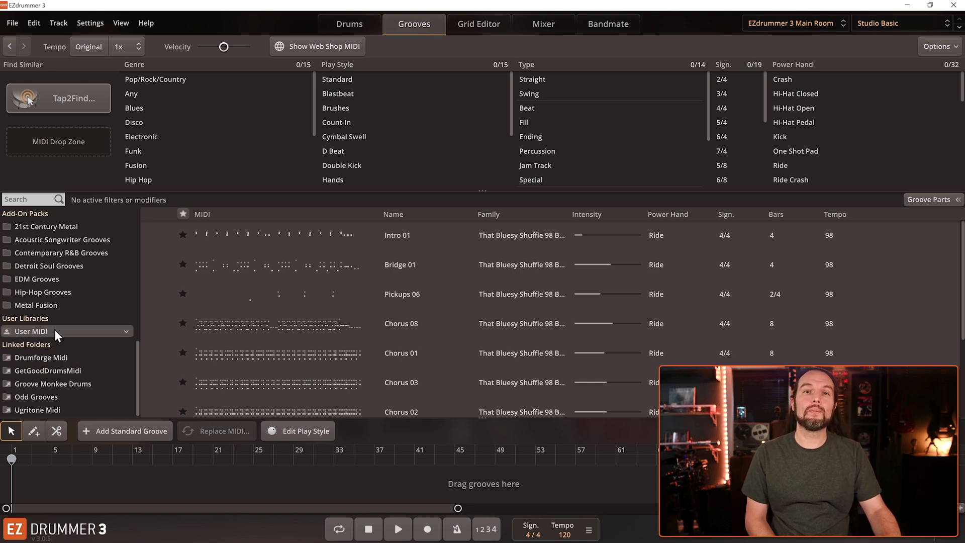
drag(139, 350, 146, 209)
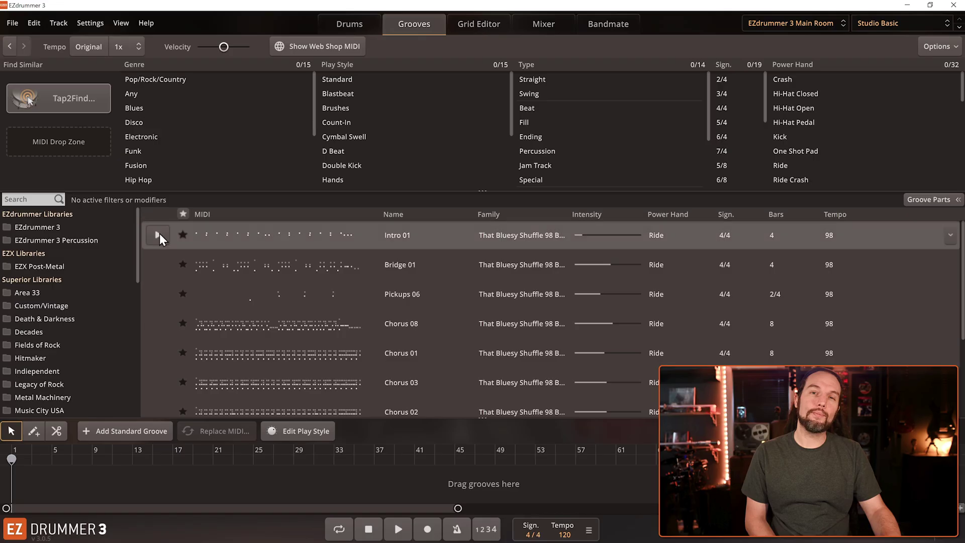
scroll(249, 312, down, 1)
Hit the kick on the drum kit, then play Chorus 01 and watch it on the kit.
scroll(250, 312, down, 1)
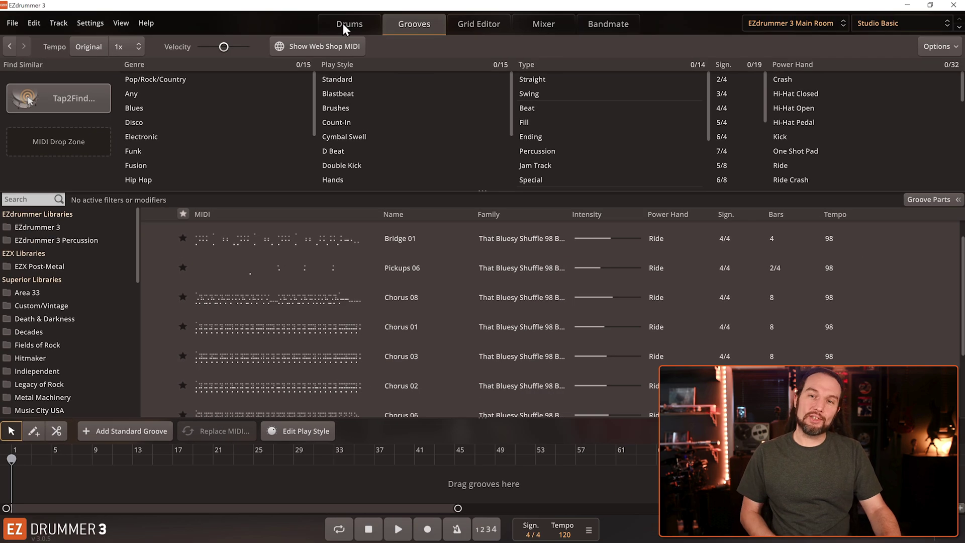
click(345, 26)
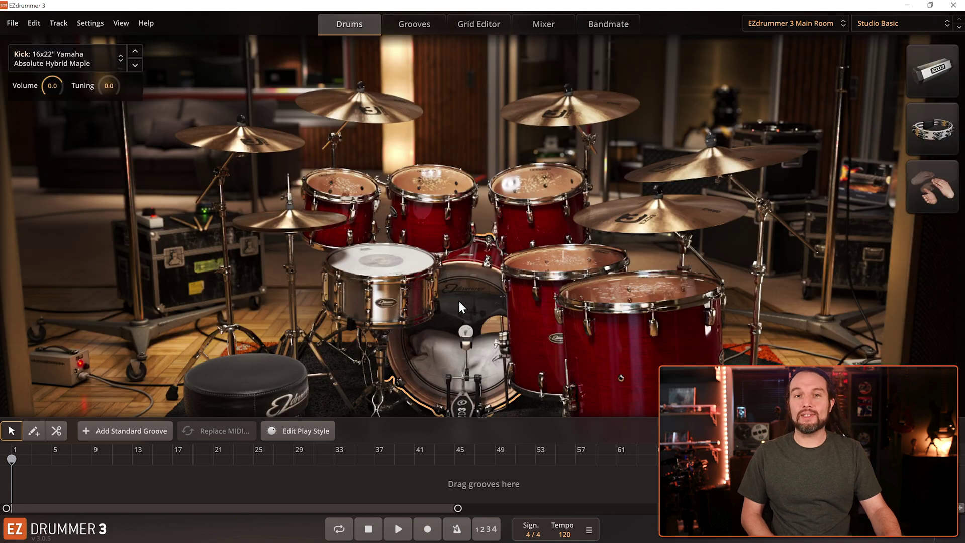
click(468, 314)
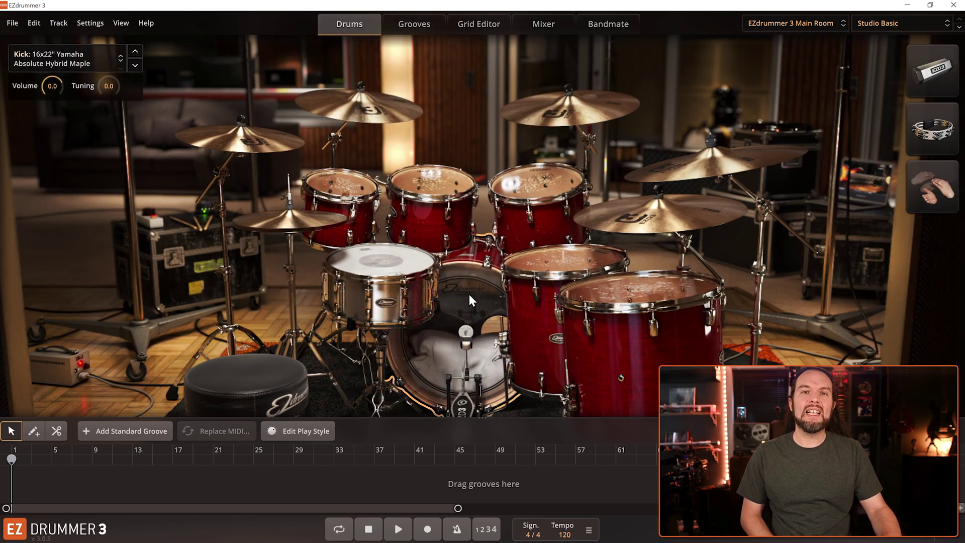
click(409, 26)
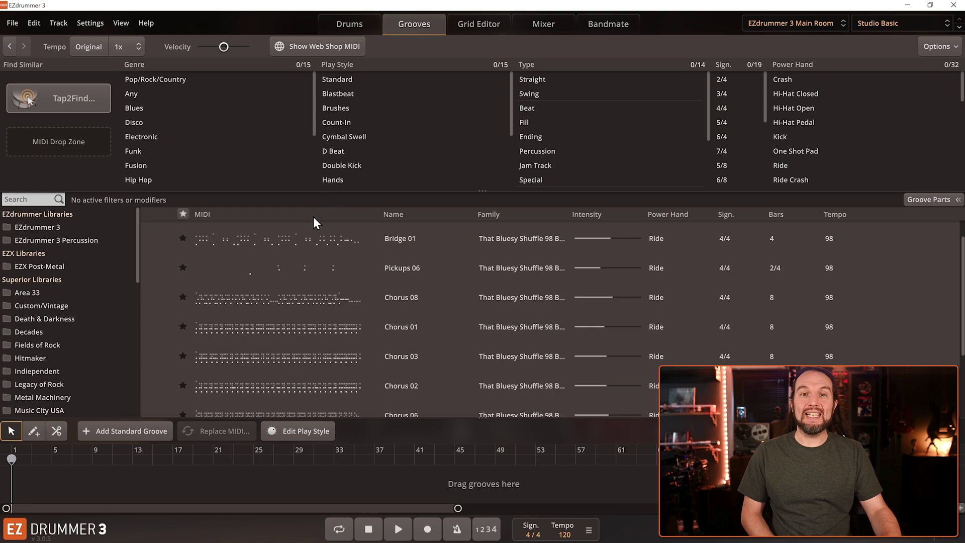
click(159, 333)
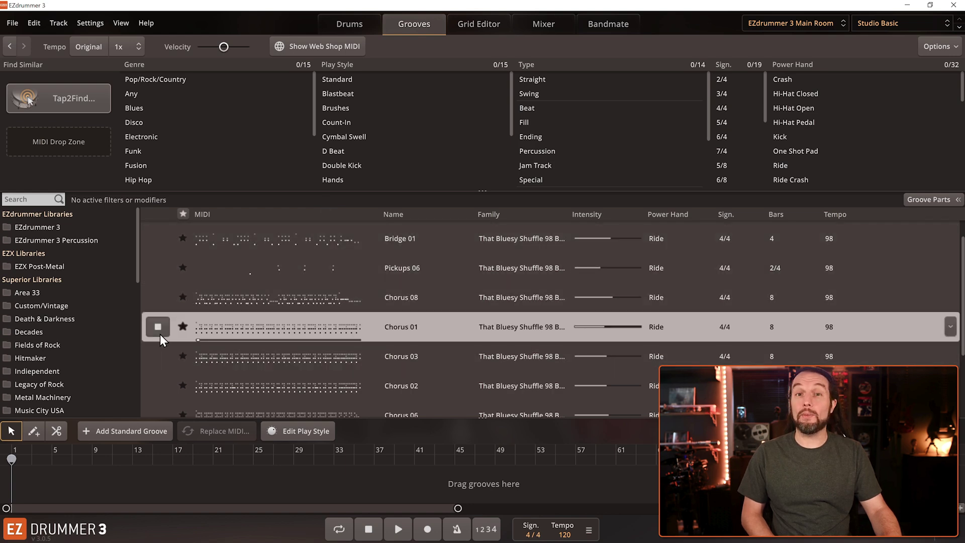
click(356, 25)
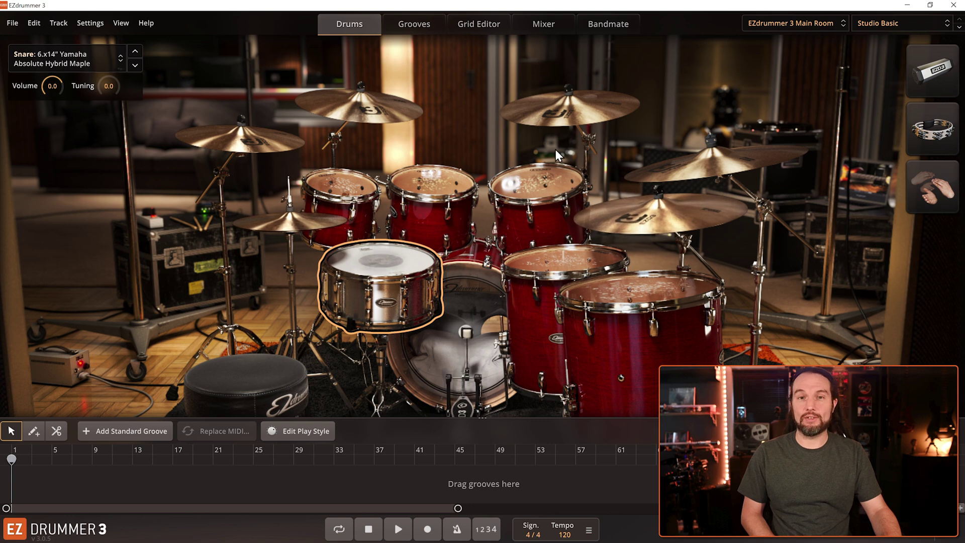
click(407, 28)
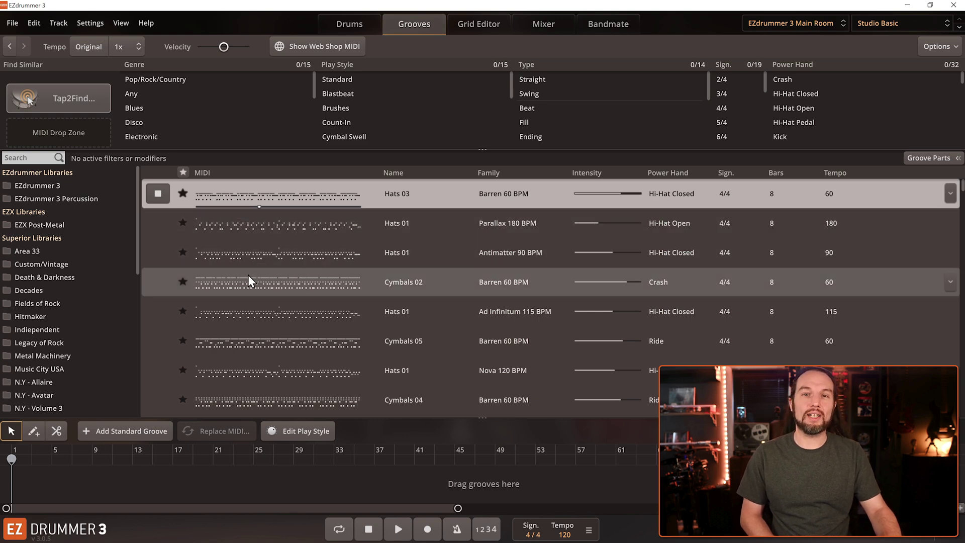
Scroll to Verse 01 from Classic 92 BPM and drag it onto the song track.
scroll(269, 376, down, 2)
scroll(269, 376, down, 6)
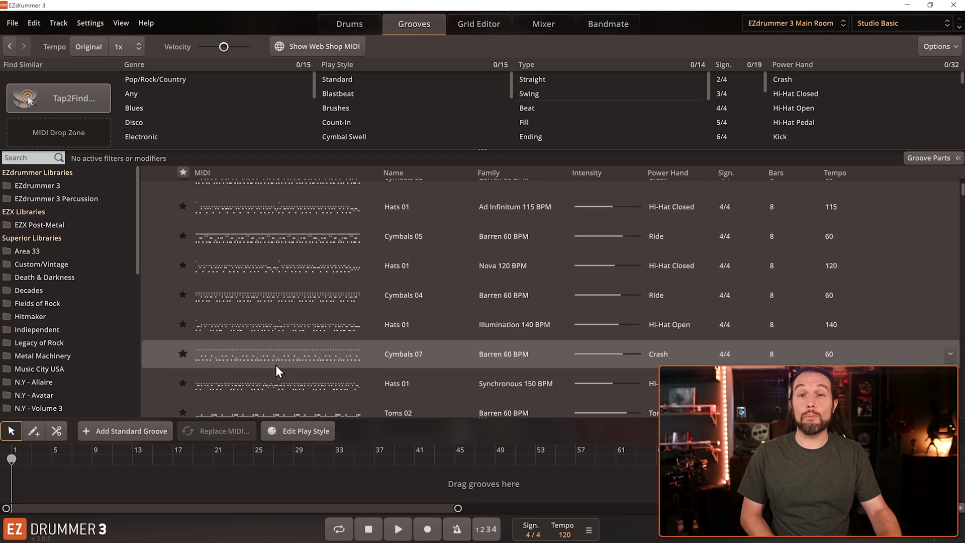
scroll(274, 348, down, 7)
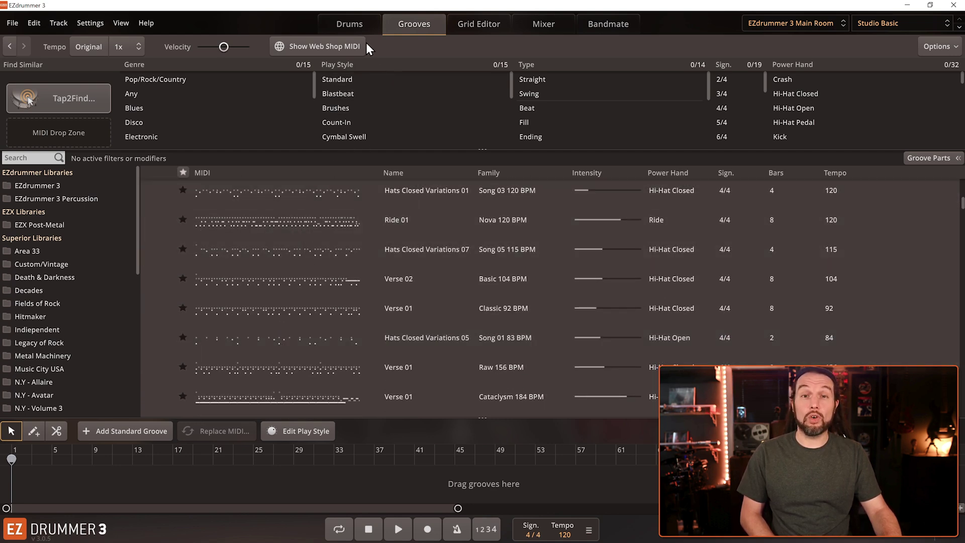
click(352, 26)
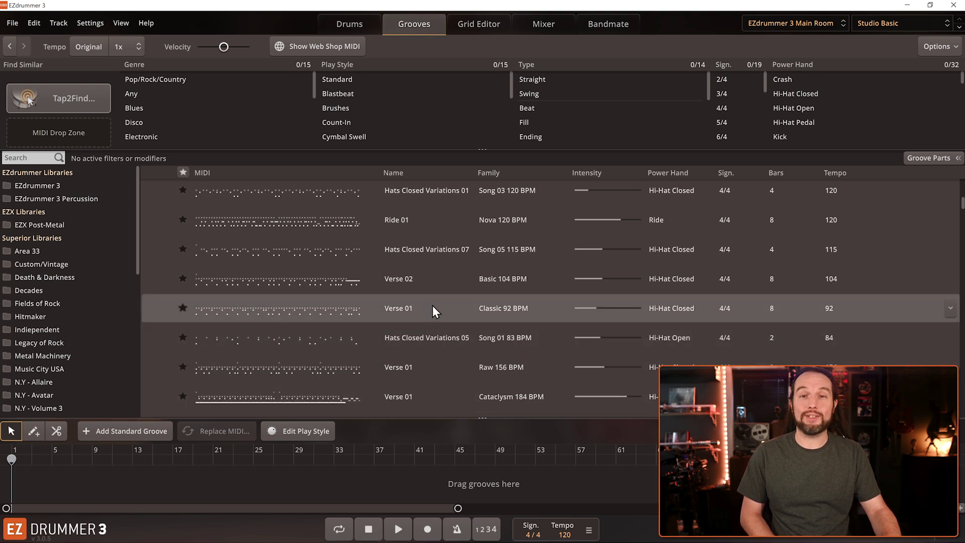
drag(433, 306, 302, 465)
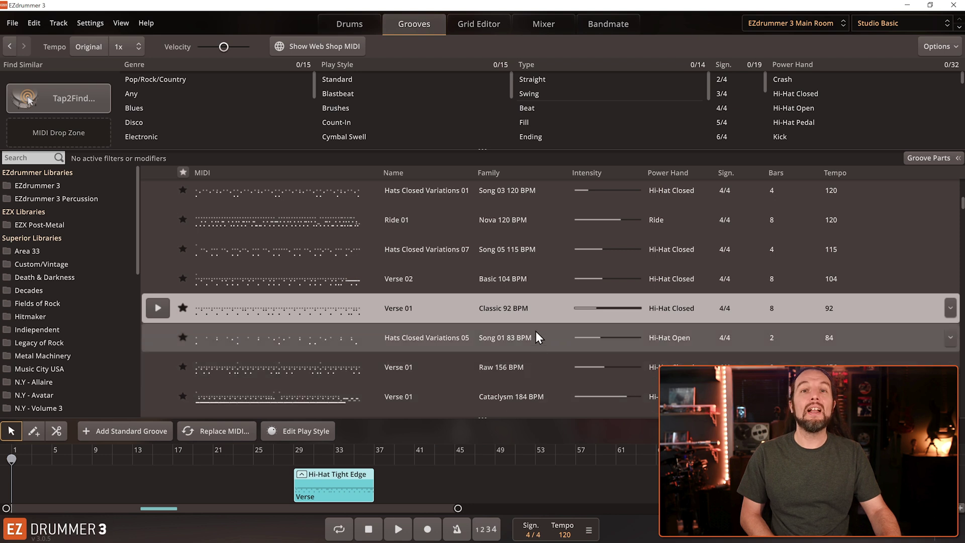
Place the Verse 01 groove on the song track at bar 29.
click(536, 332)
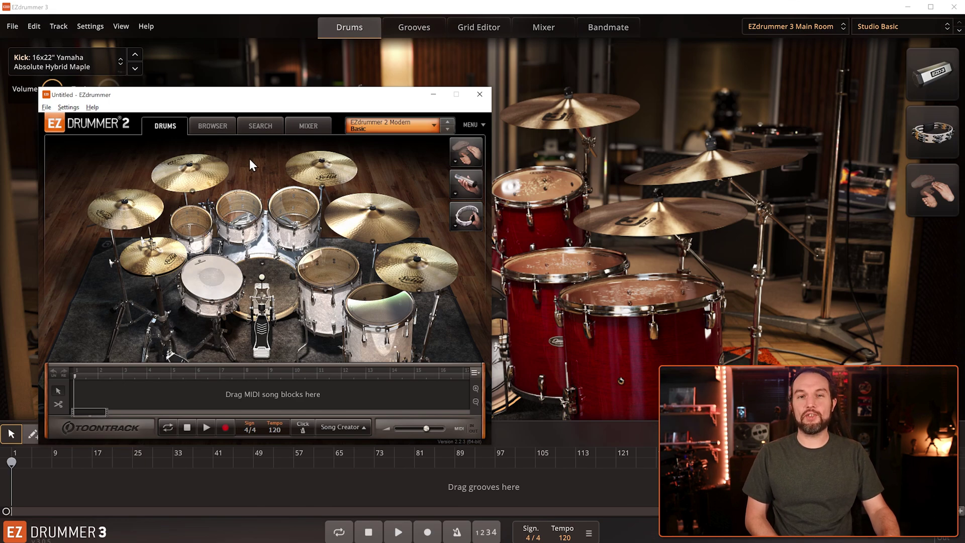
View EZdrummer 2's Browser and Search pages, close it via the save prompt, and return to EZdrummer 3 Grooves.
click(211, 126)
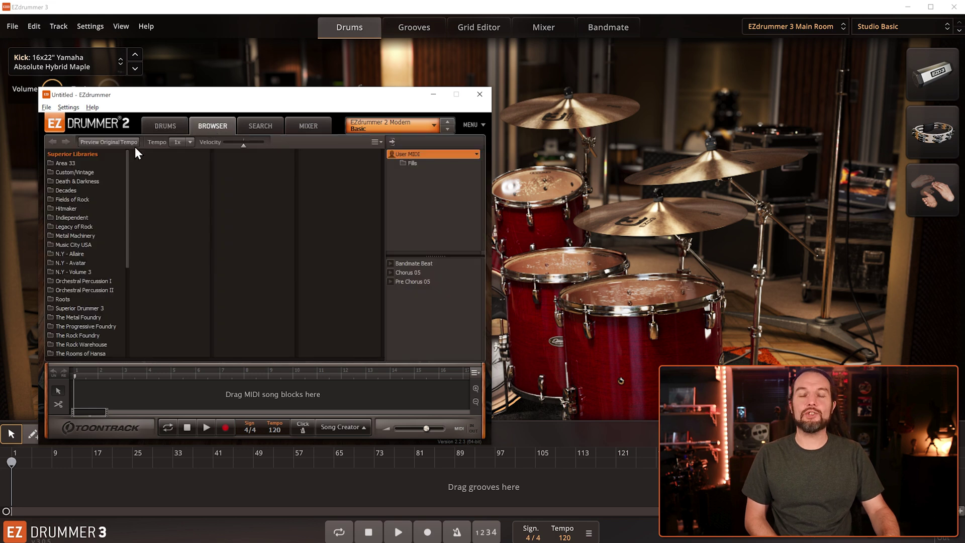
click(259, 126)
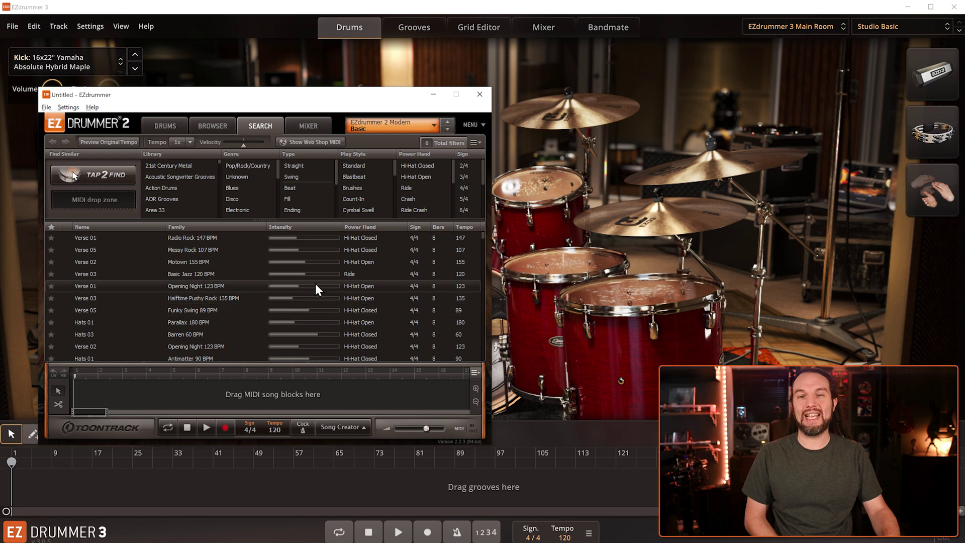
click(480, 94)
click(294, 270)
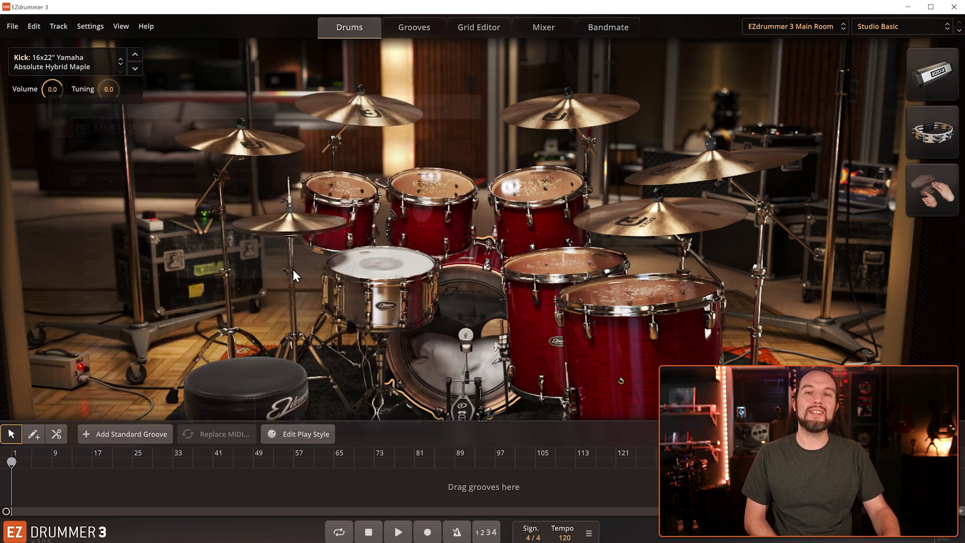
click(413, 29)
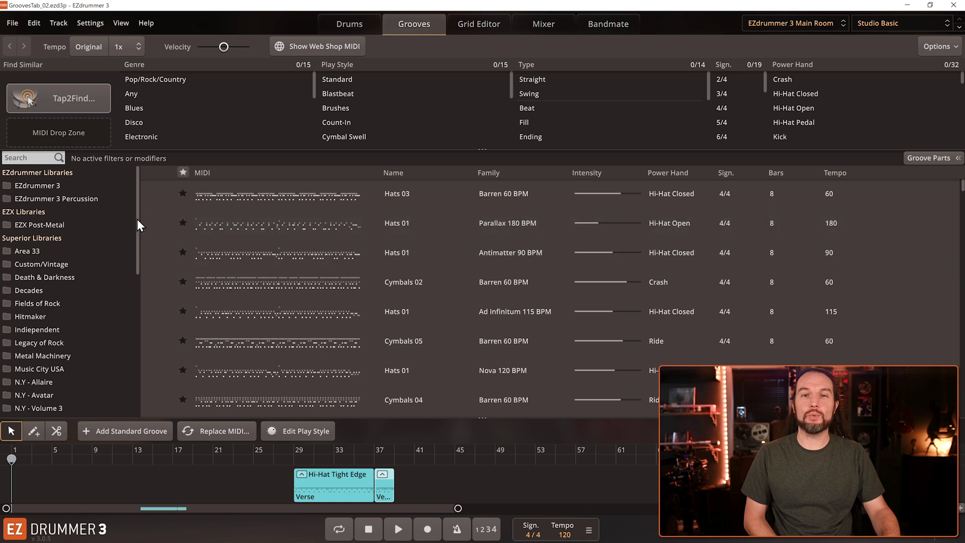
mouse_move(137, 219)
mouse_down()
mouse_move(140, 373)
mouse_move(141, 200)
mouse_up()
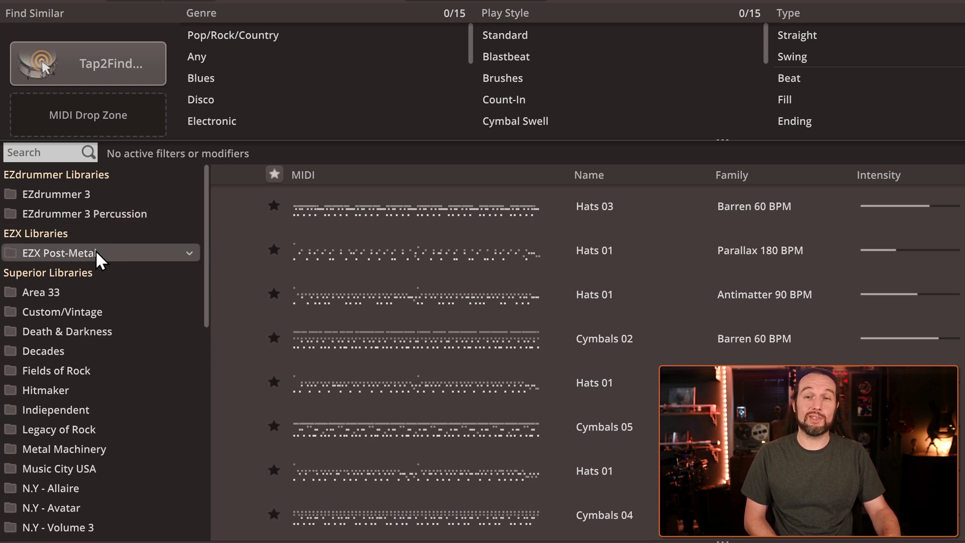
drag(204, 237, 183, 282)
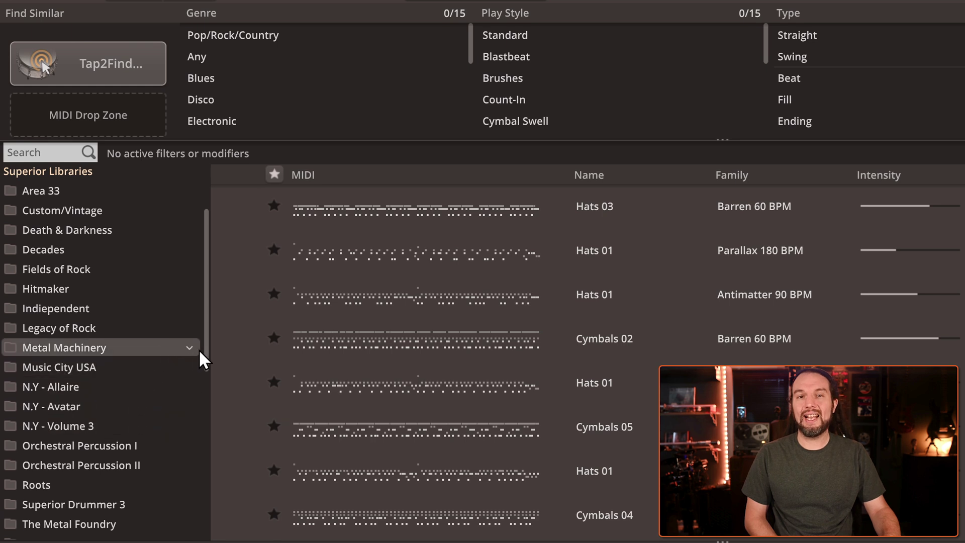
drag(204, 350, 209, 473)
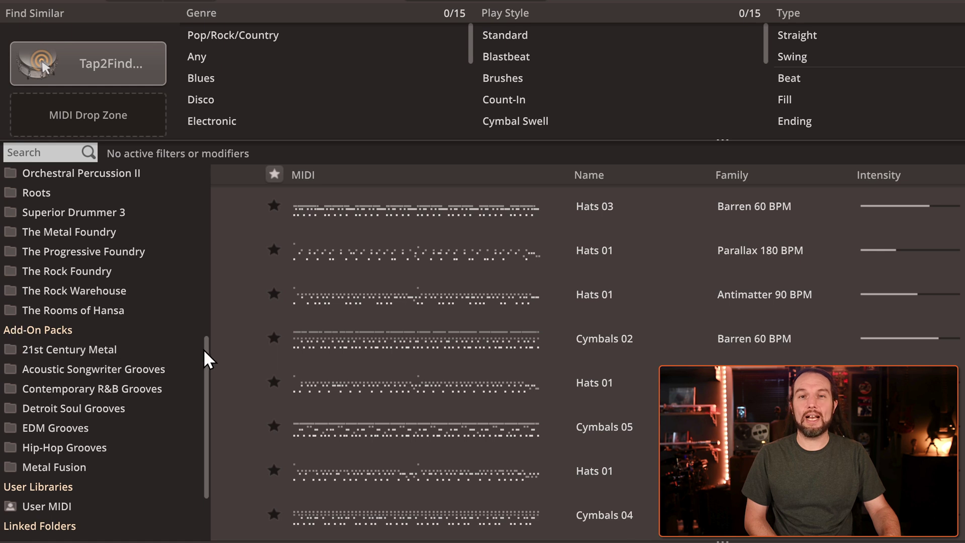
drag(205, 348, 244, 164)
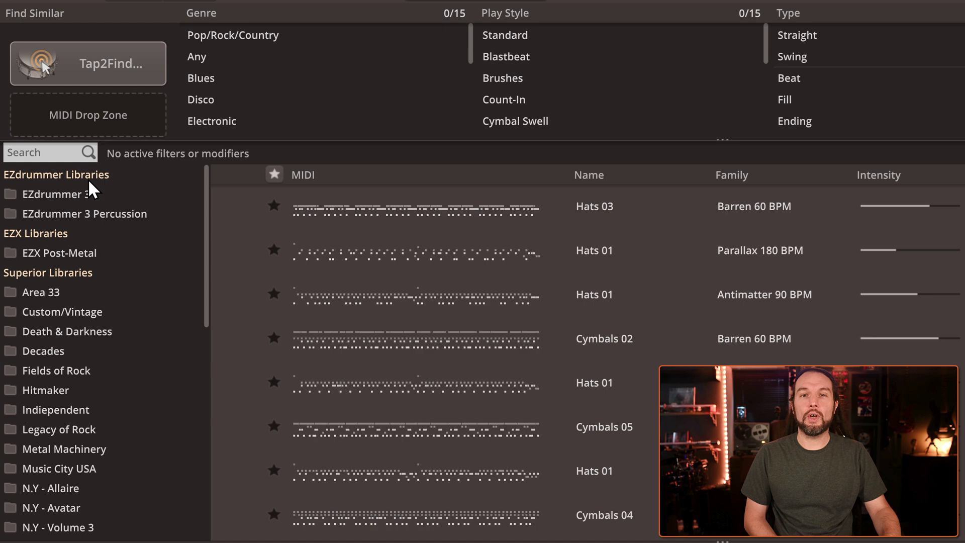
click(65, 195)
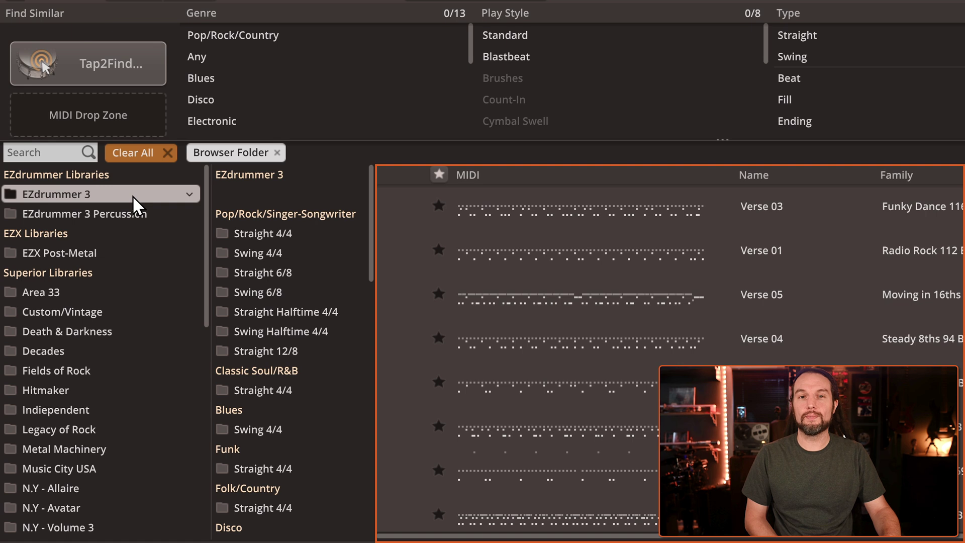
Open Classic Soul/R&B Straight 4/4 and list the Clap Along 160 BPM Verse grooves 01–08.
click(252, 390)
click(401, 215)
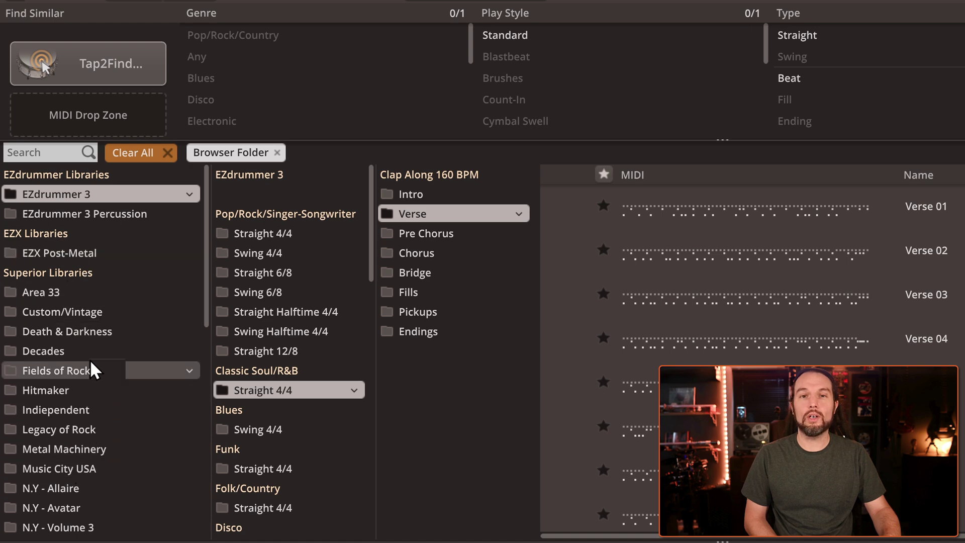
scroll(92, 452, down, 7)
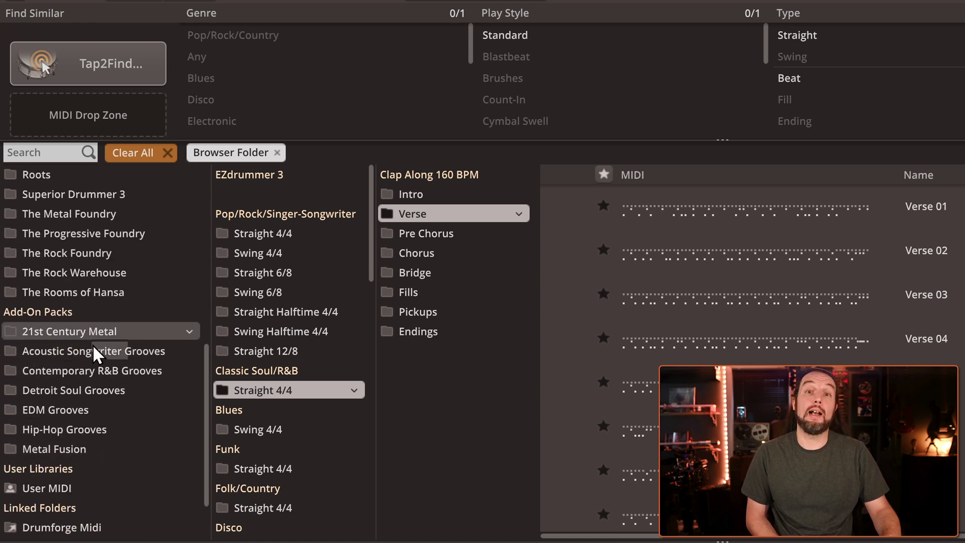
scroll(100, 334, up, 8)
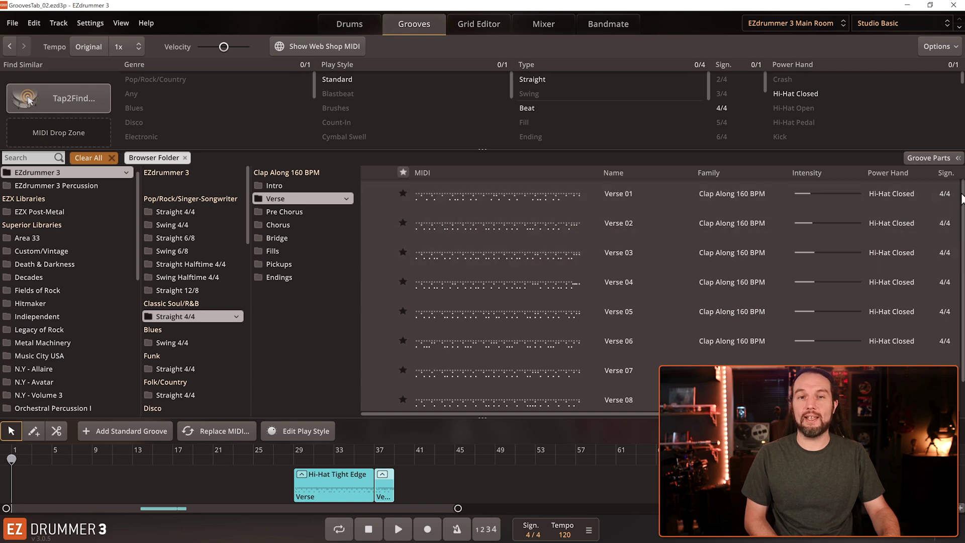
mouse_move(964, 196)
mouse_down()
mouse_move(963, 233)
mouse_move(964, 196)
mouse_up()
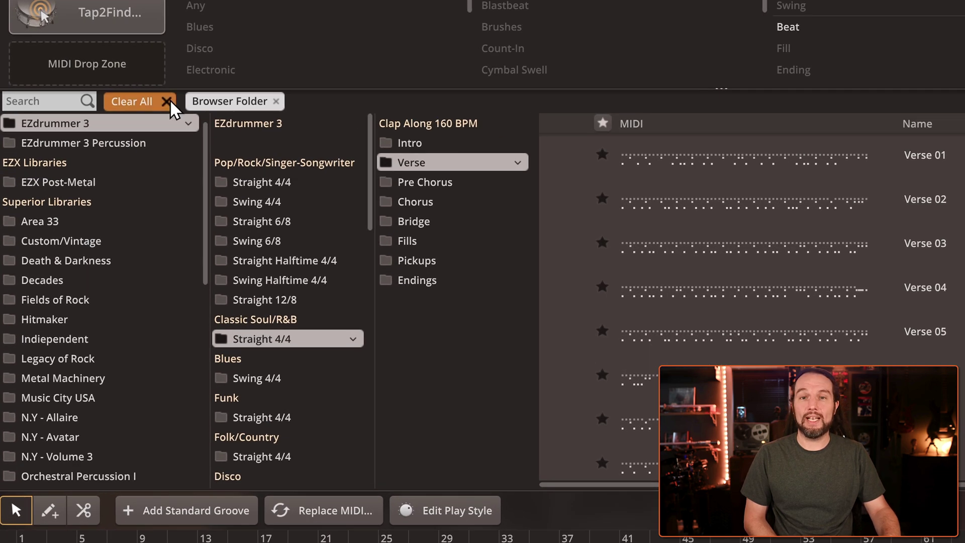
Clear all groove filters, enlarge the filter panel, and filter to the Blues genre.
click(112, 158)
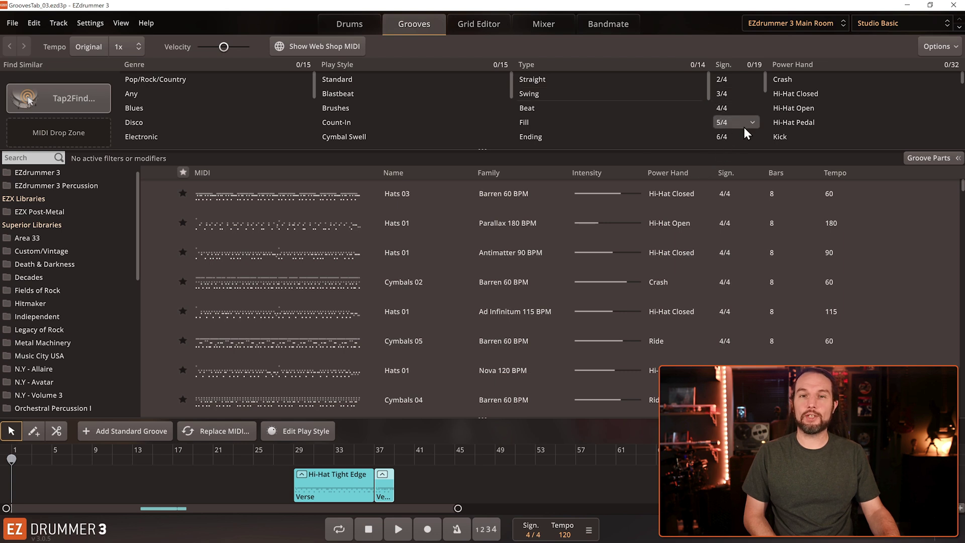
drag(484, 150, 484, 183)
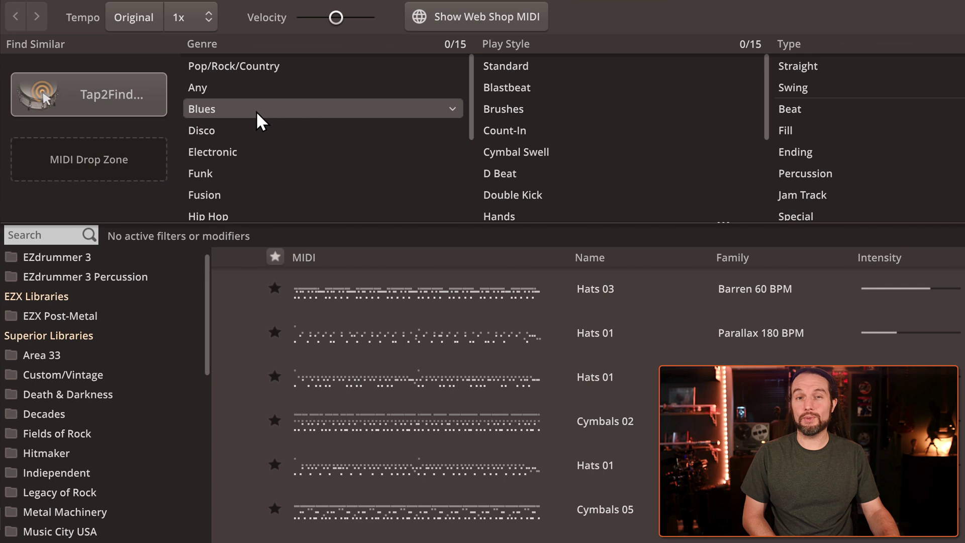
click(258, 119)
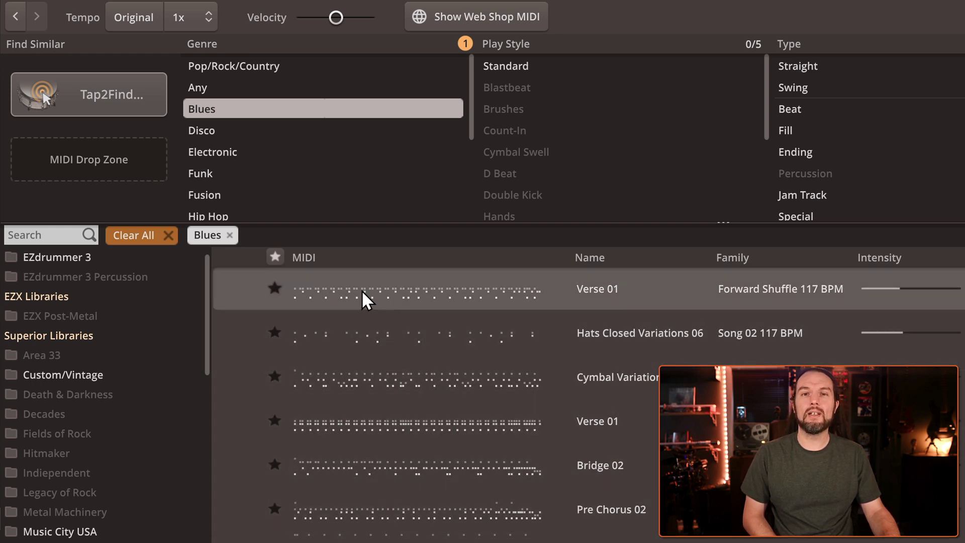
Preview Verse 01, then add Funk genre, Swing type and Crash power hand filters.
click(236, 288)
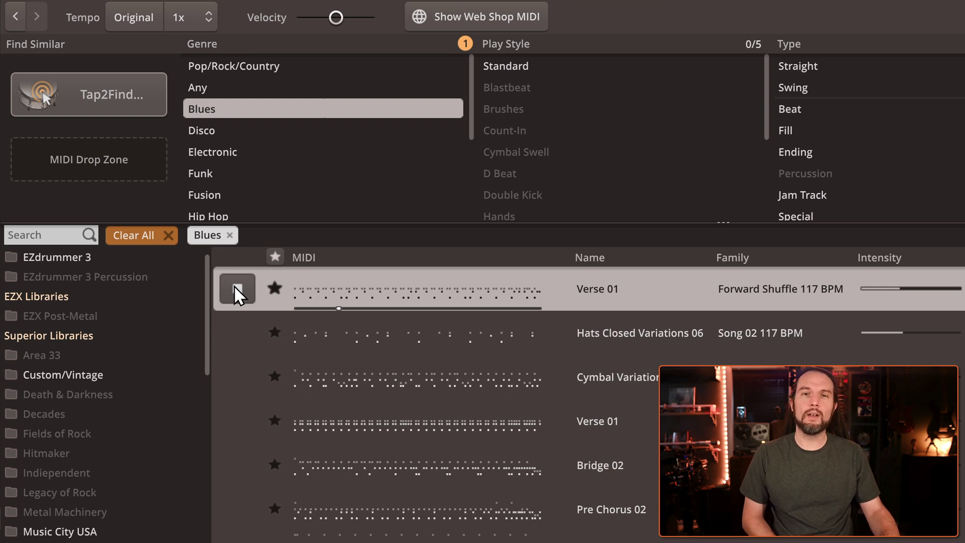
click(237, 291)
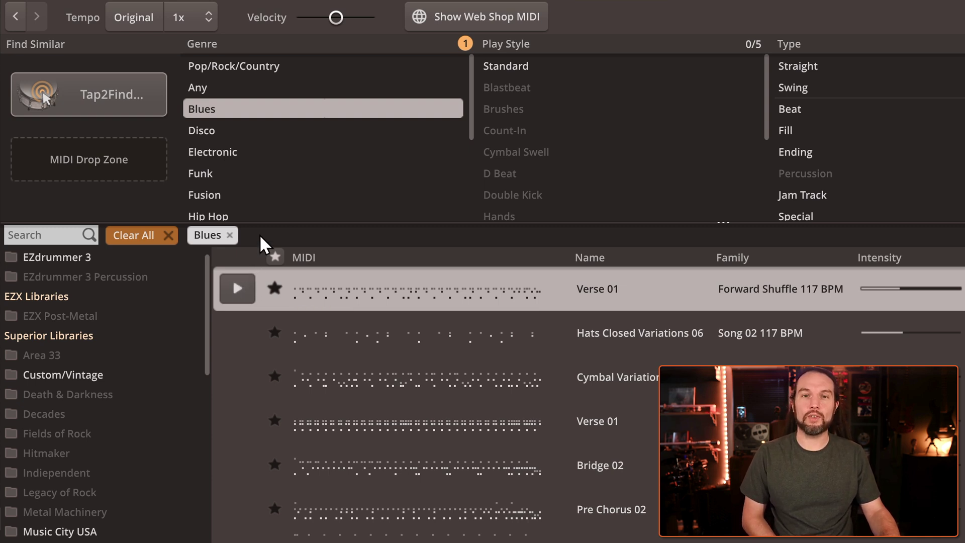
click(250, 176)
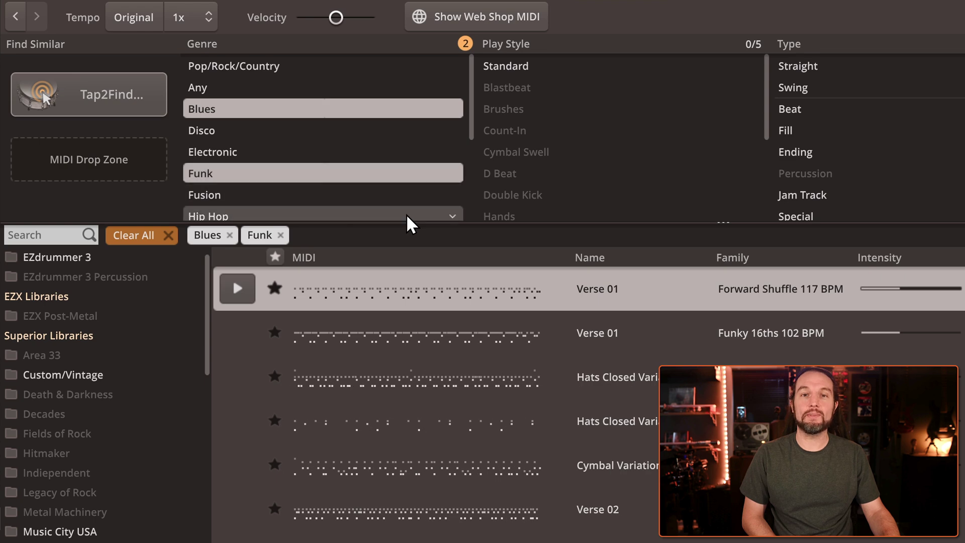
click(834, 89)
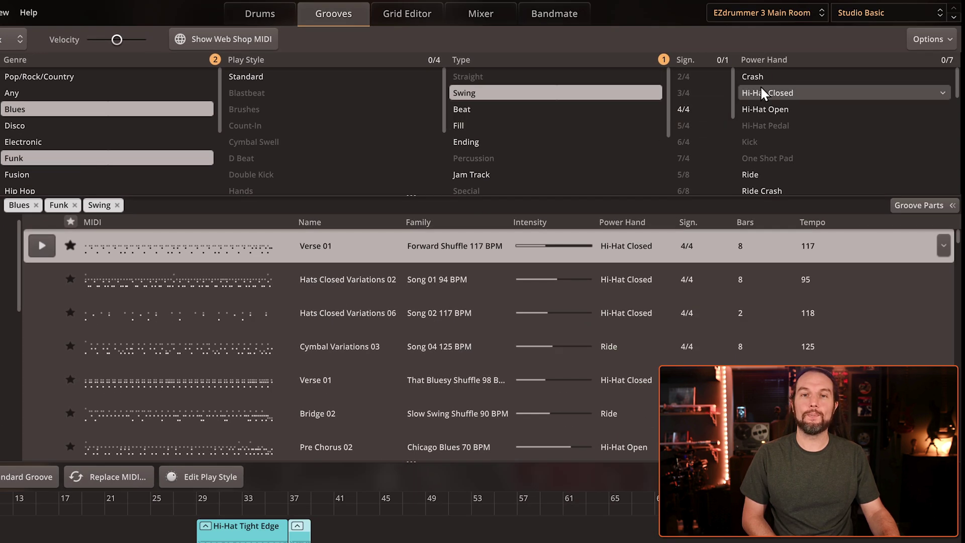
click(757, 79)
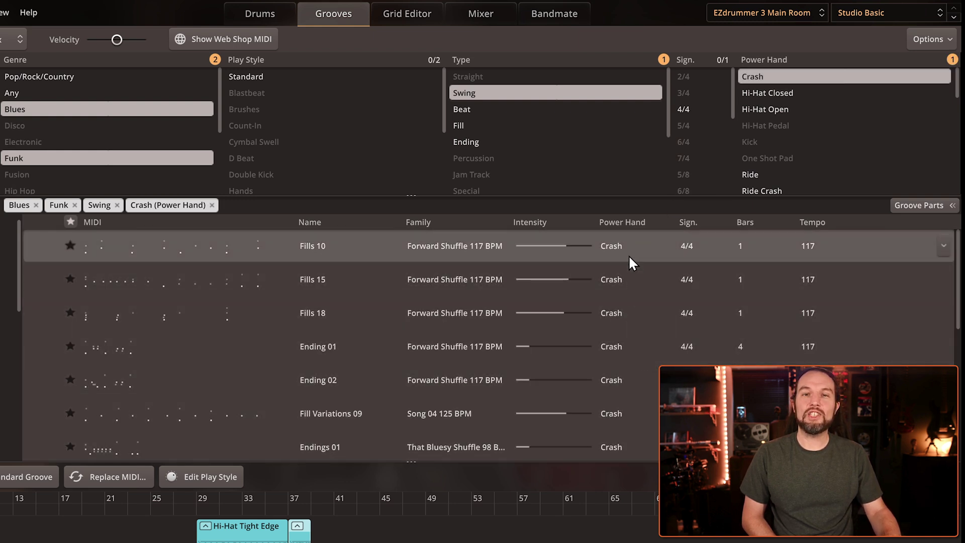
Remove the Swing filter, clear the genres, then add and remove Blues again.
right_click(526, 92)
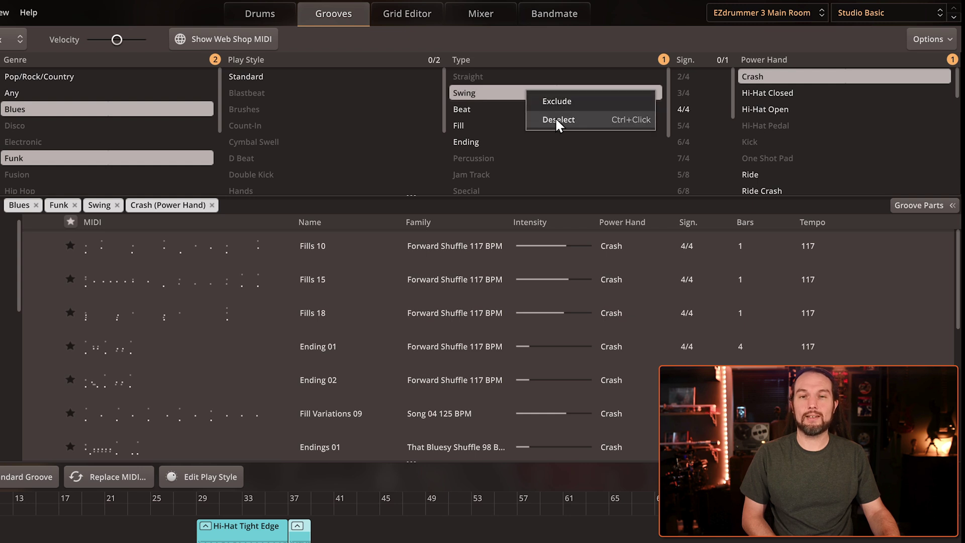
click(553, 119)
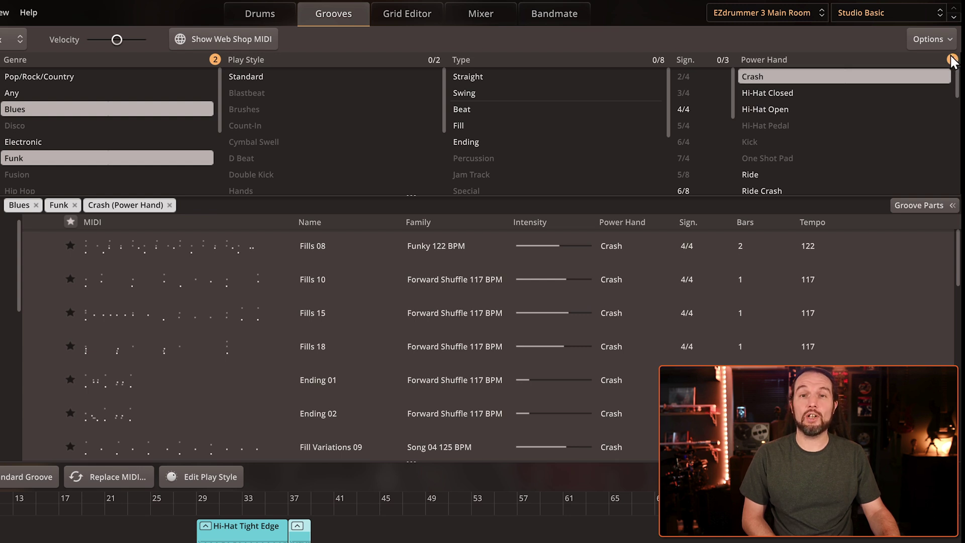
click(213, 58)
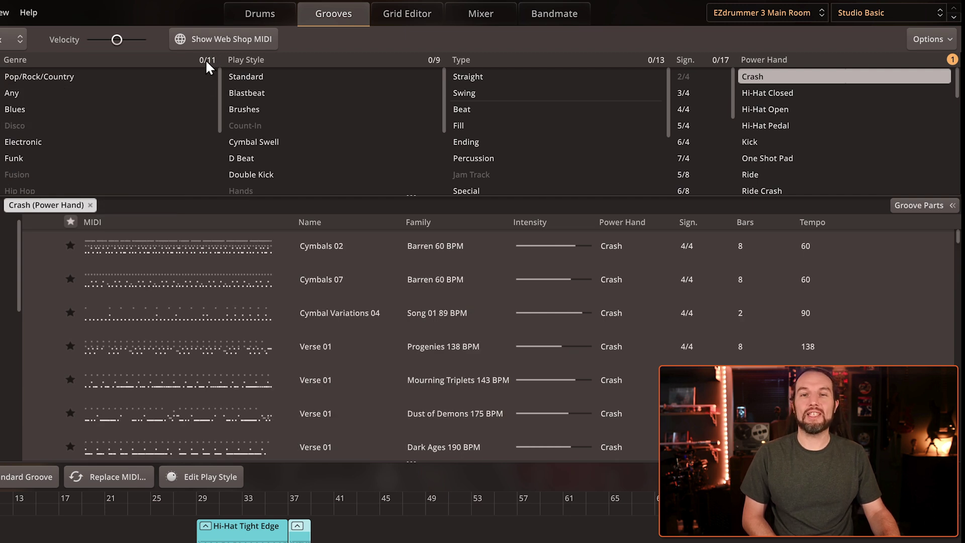
click(129, 109)
right_click(129, 106)
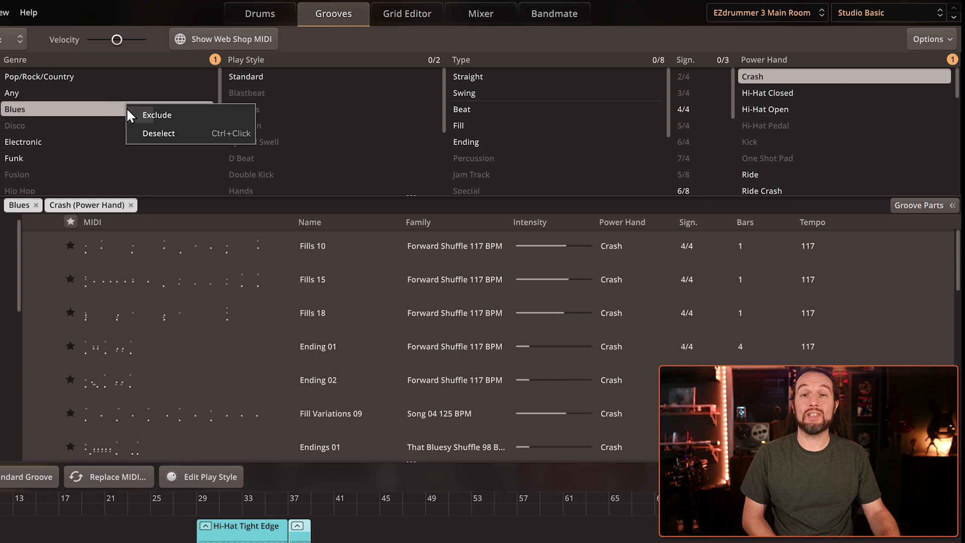
click(151, 131)
Add and remove the Brushes play style, then select Swing type.
click(246, 110)
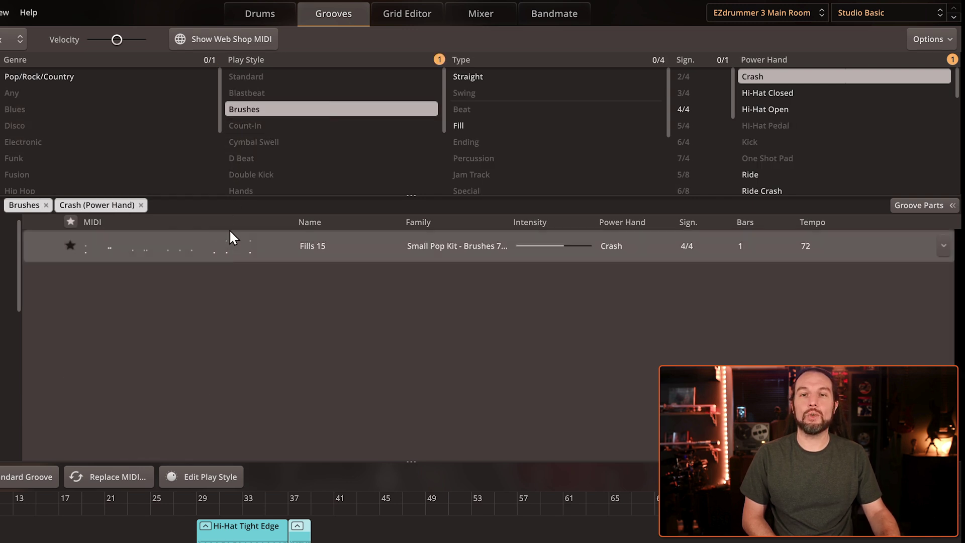
right_click(265, 106)
click(282, 132)
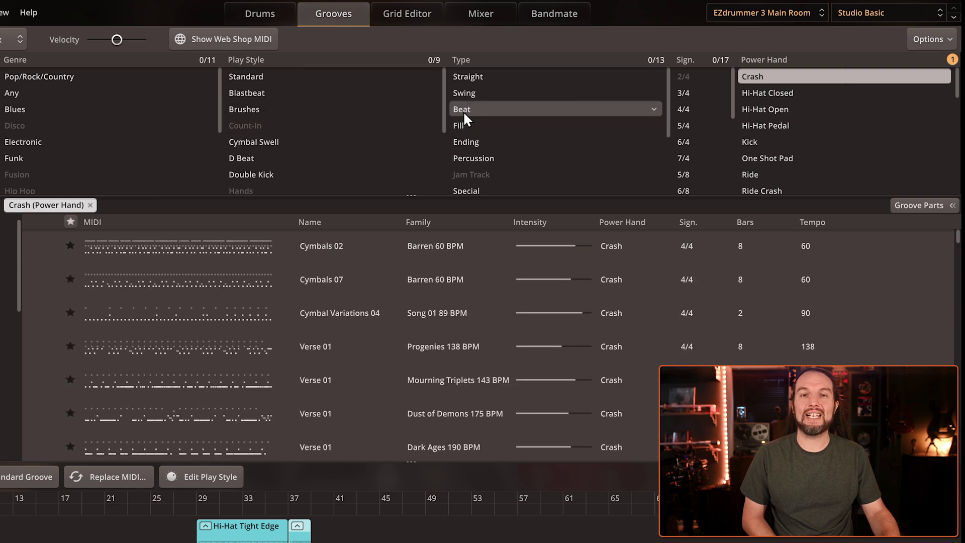
click(473, 95)
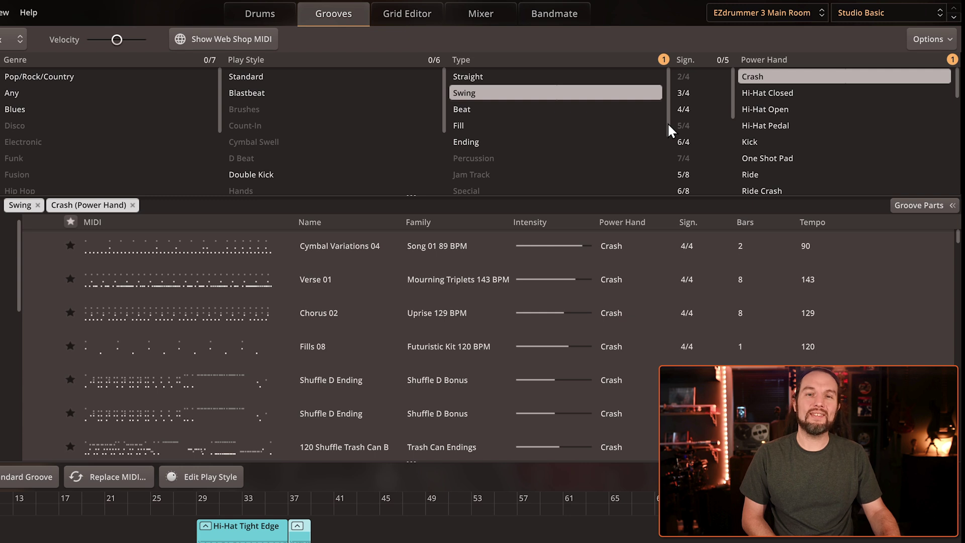
Remove the Swing and Crash filters and filter grooves to 4/4 time.
click(664, 59)
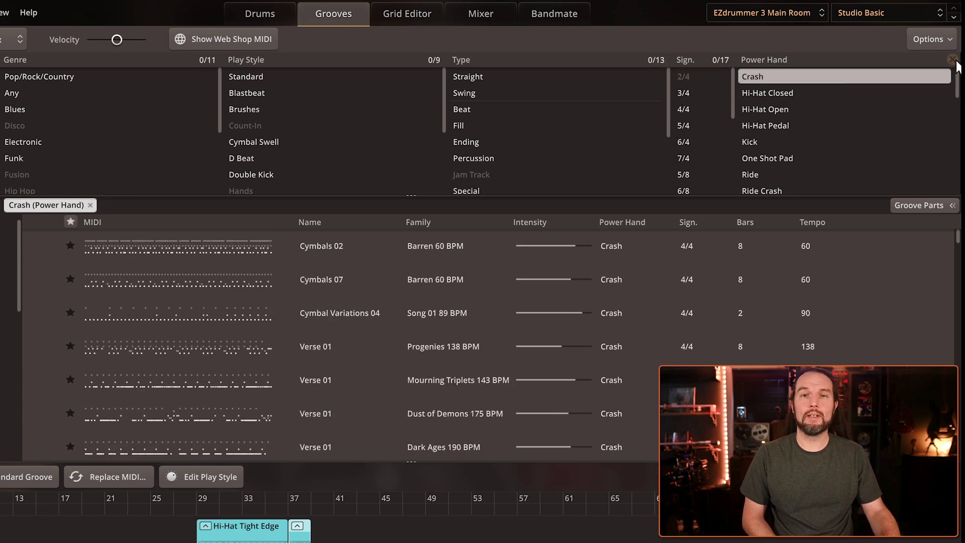
click(952, 60)
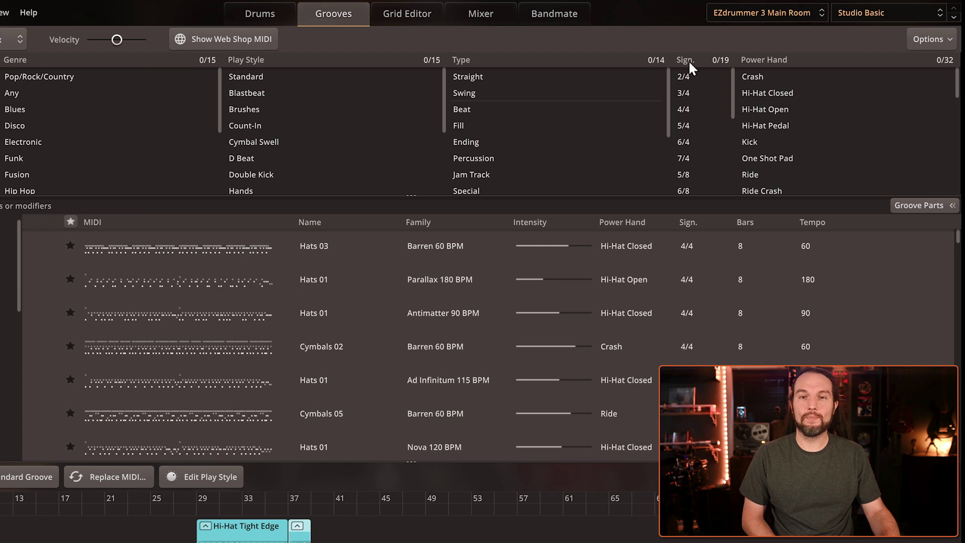
click(688, 110)
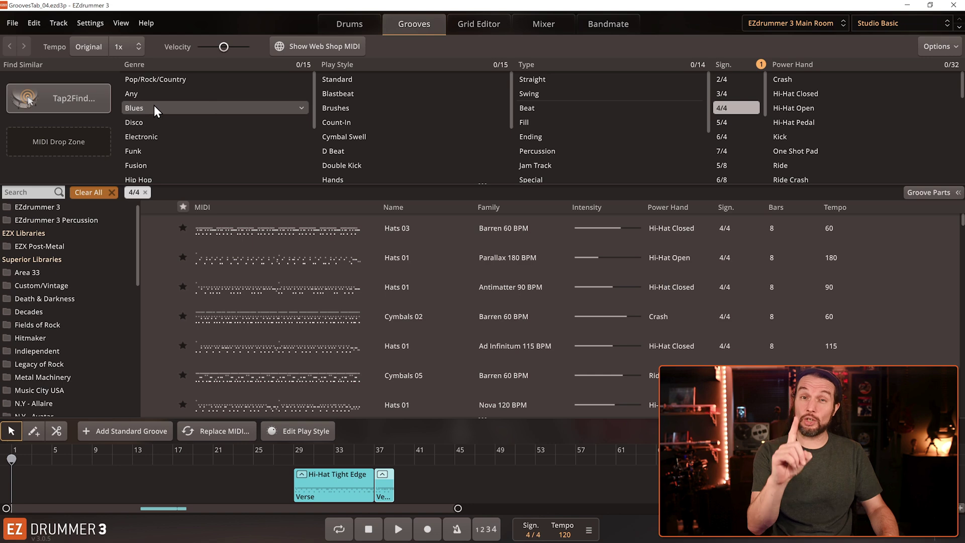
click(66, 101)
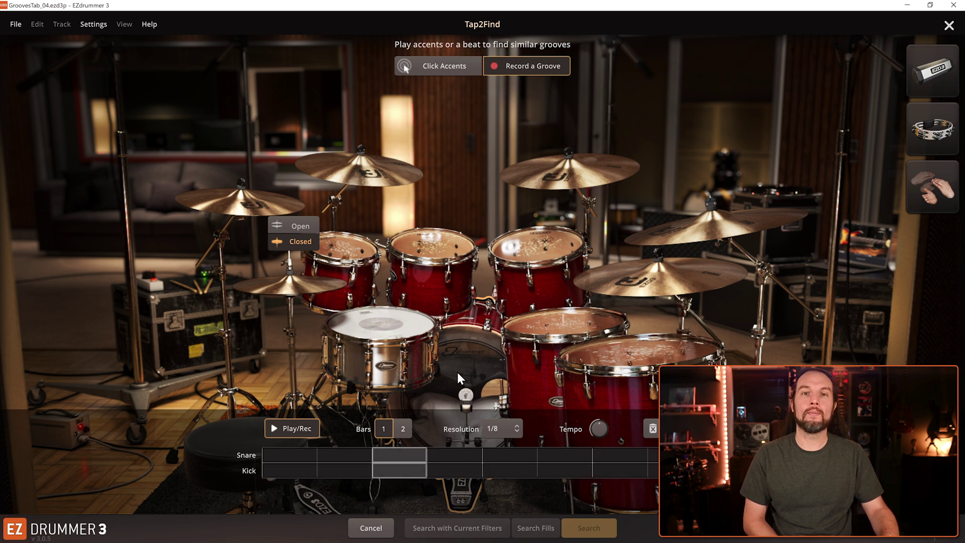
Enter kick and snare hits into the Tap2Find pattern.
click(458, 372)
click(420, 339)
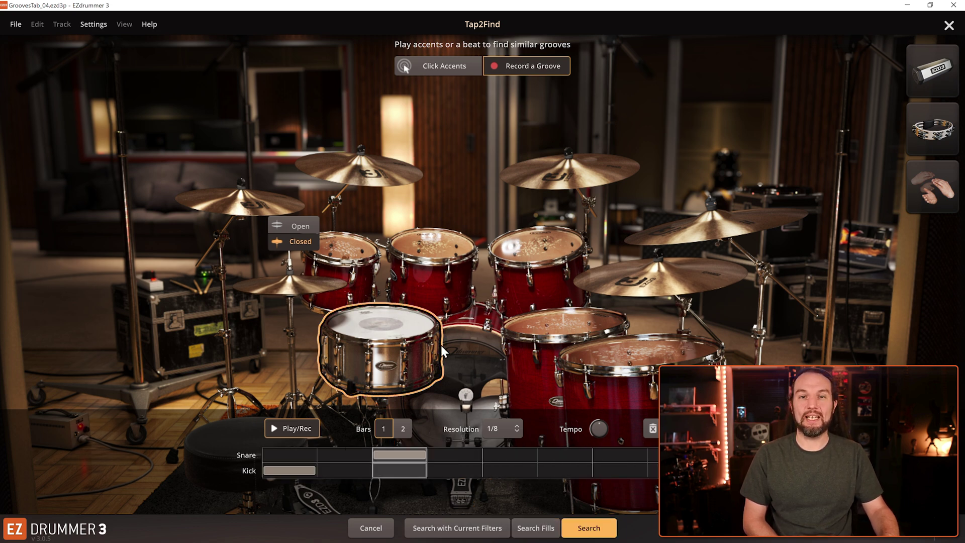
click(441, 346)
click(420, 336)
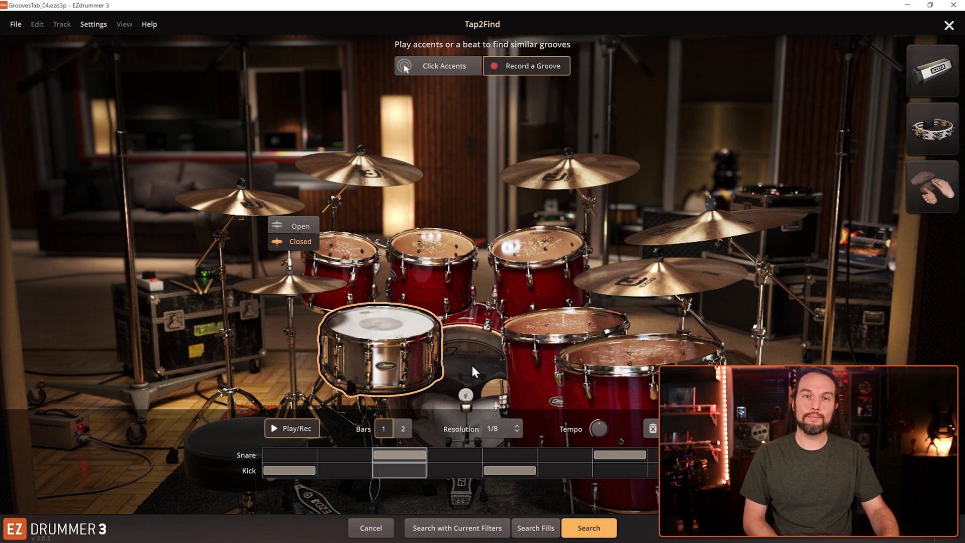
Add hi-hat hits on steps 1, 3, 5 and 7 and search for matching grooves.
click(282, 282)
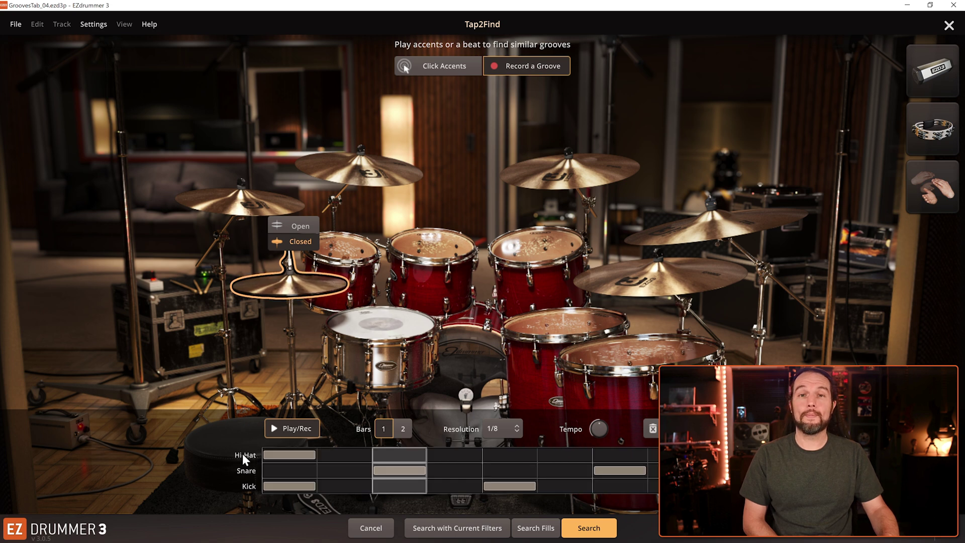
click(398, 455)
click(509, 456)
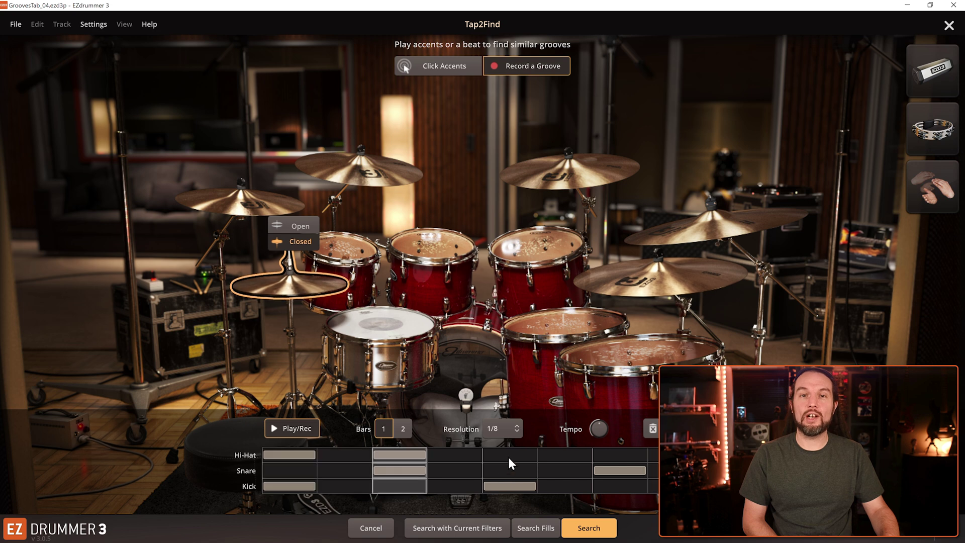
click(614, 457)
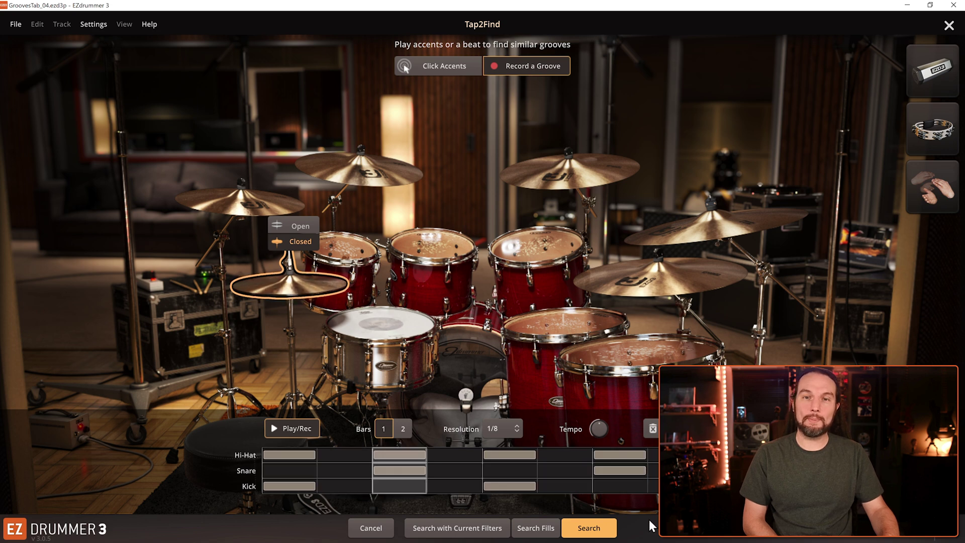
click(587, 535)
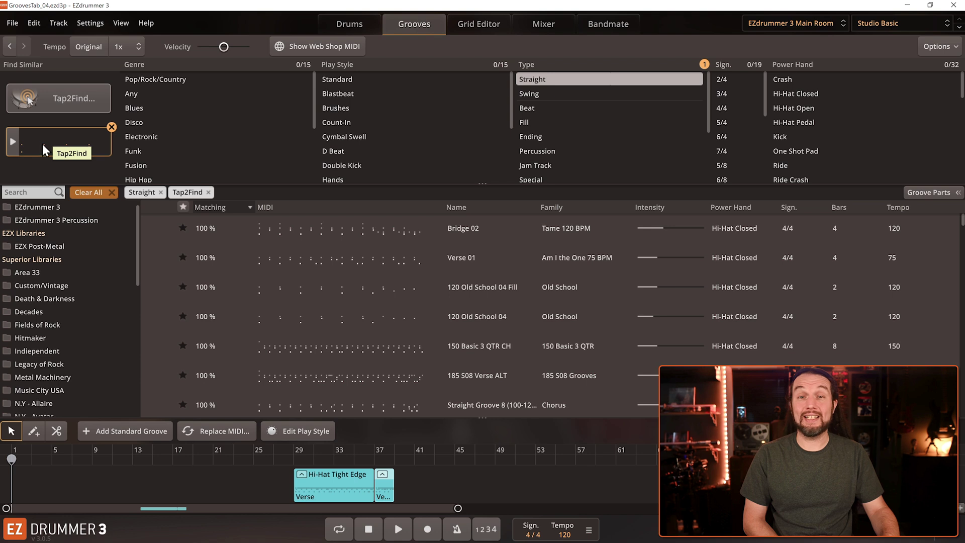
Place the tapped pattern near bar 43, then preview Verse 01, 120 Old School 04 and 150 Basic 3 QTR CH.
drag(64, 142, 440, 489)
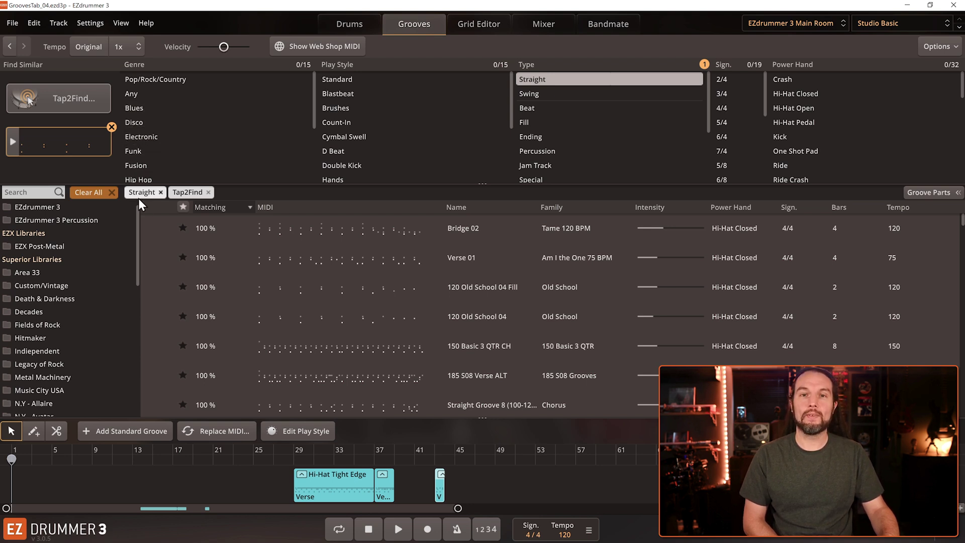
mouse_move(155, 225)
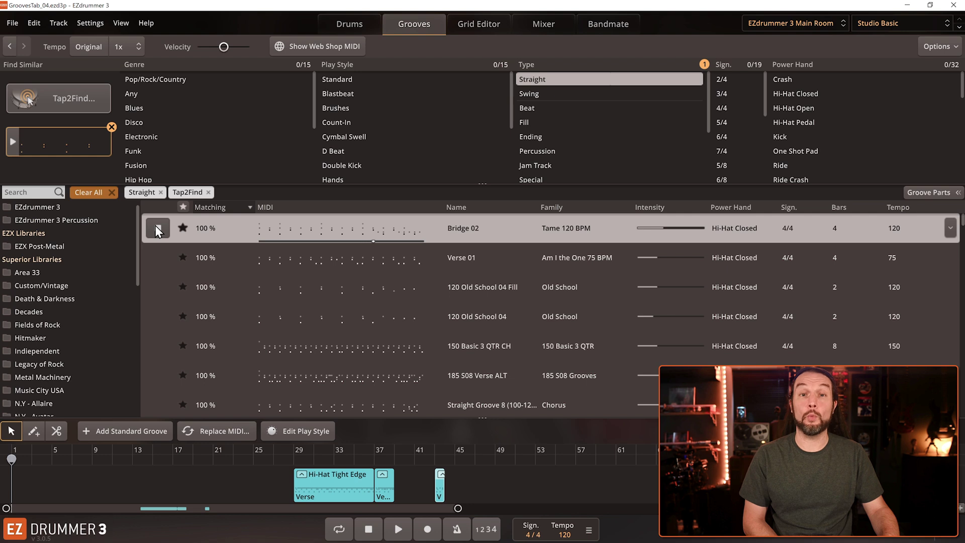
click(267, 264)
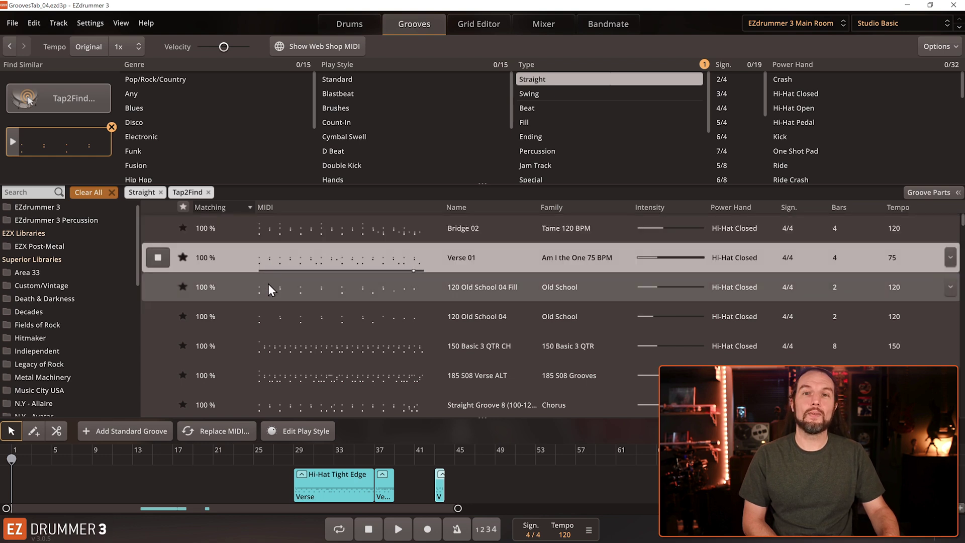
click(277, 318)
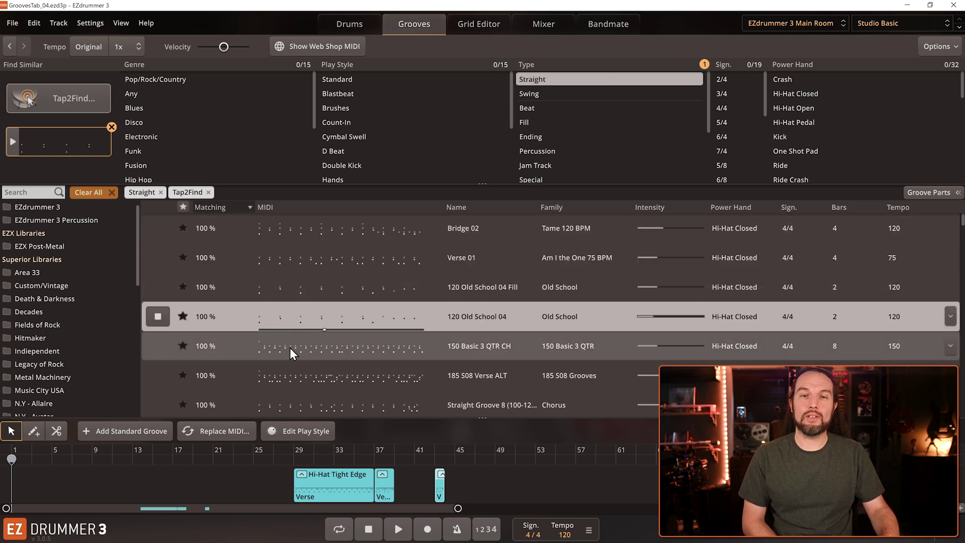
click(291, 348)
Preview the open-close disco groove and Hats Open Variations 01 and 27, then replay Verse 01 at the top.
scroll(291, 351, down, 5)
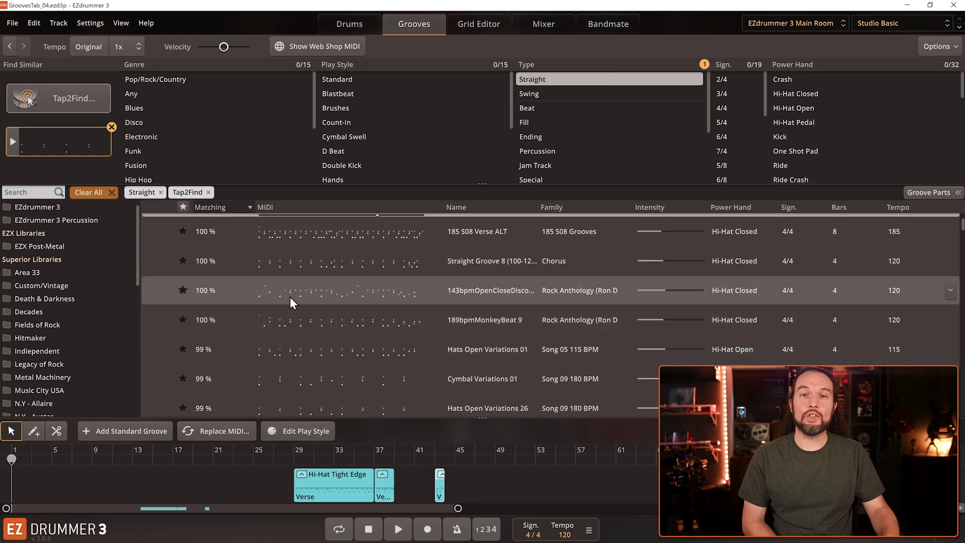
click(290, 296)
scroll(300, 317, down, 1)
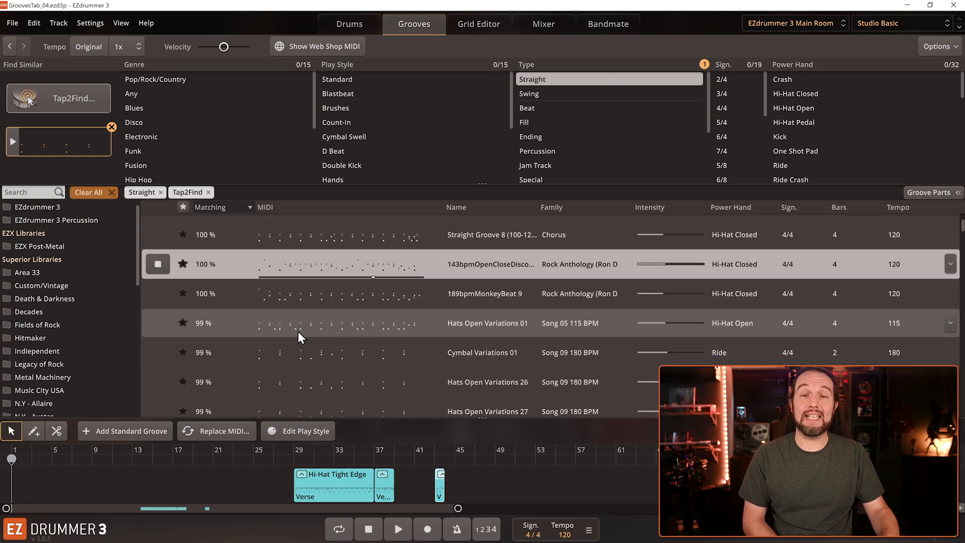
click(300, 325)
scroll(309, 349, down, 1)
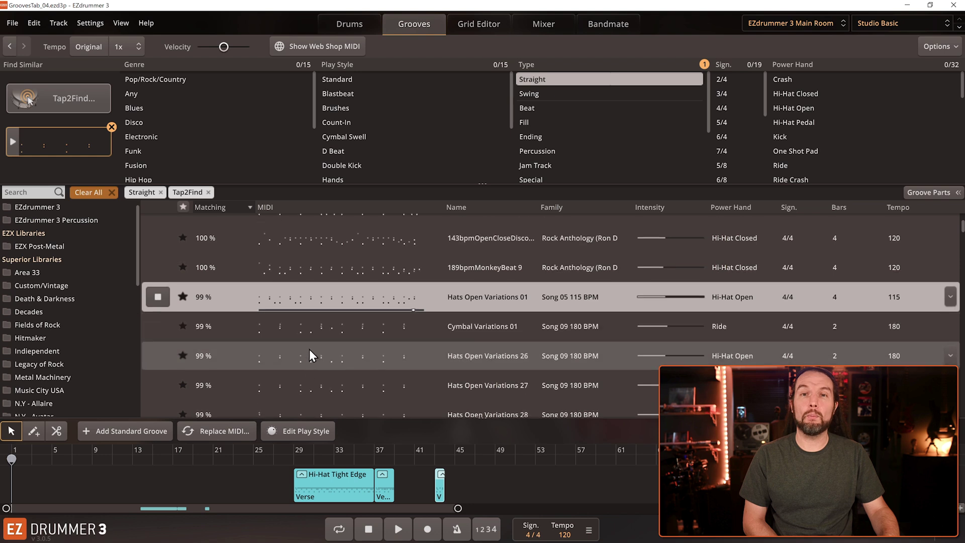
scroll(309, 348, down, 2)
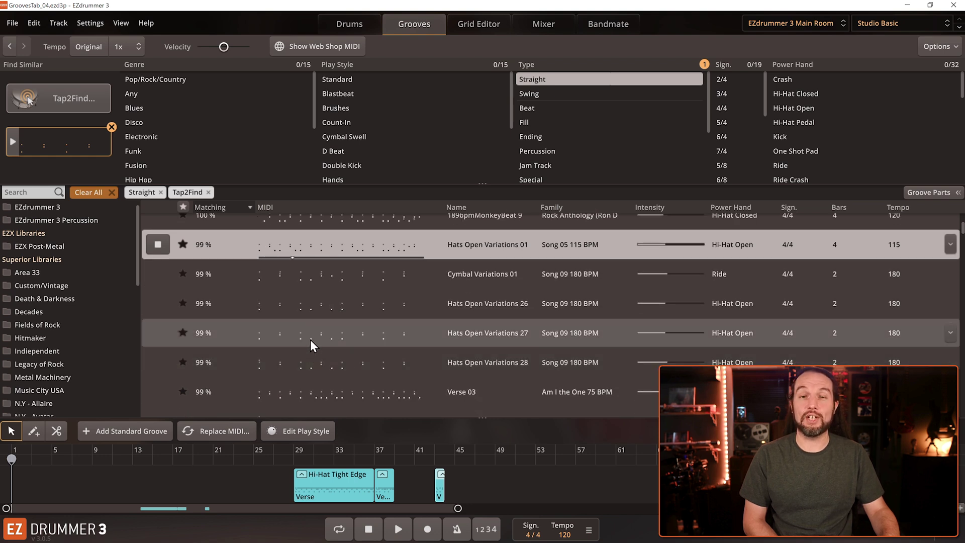
click(310, 337)
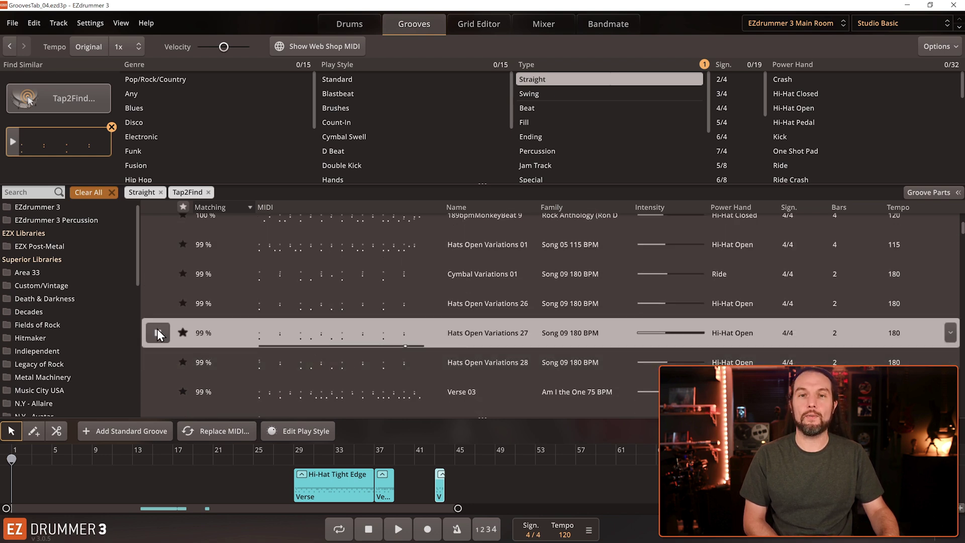
scroll(160, 336, up, 5)
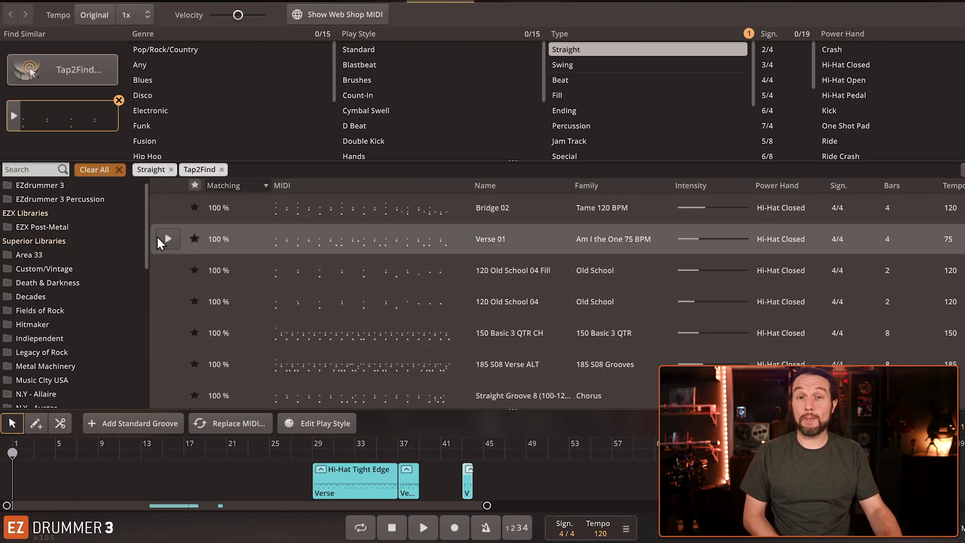
click(167, 240)
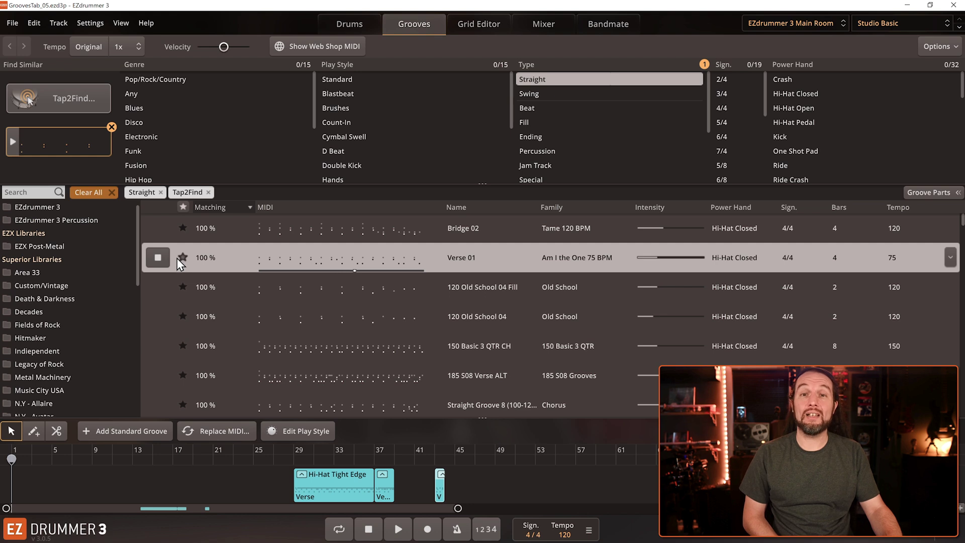
Restart the Verse 01 preview and step through neighbouring grooves such as Bridge 02.
click(161, 258)
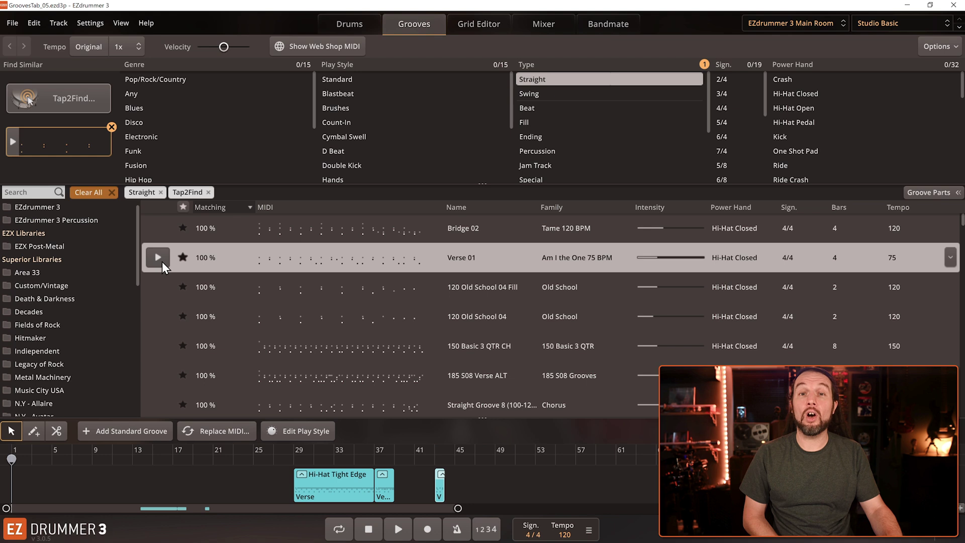
click(158, 256)
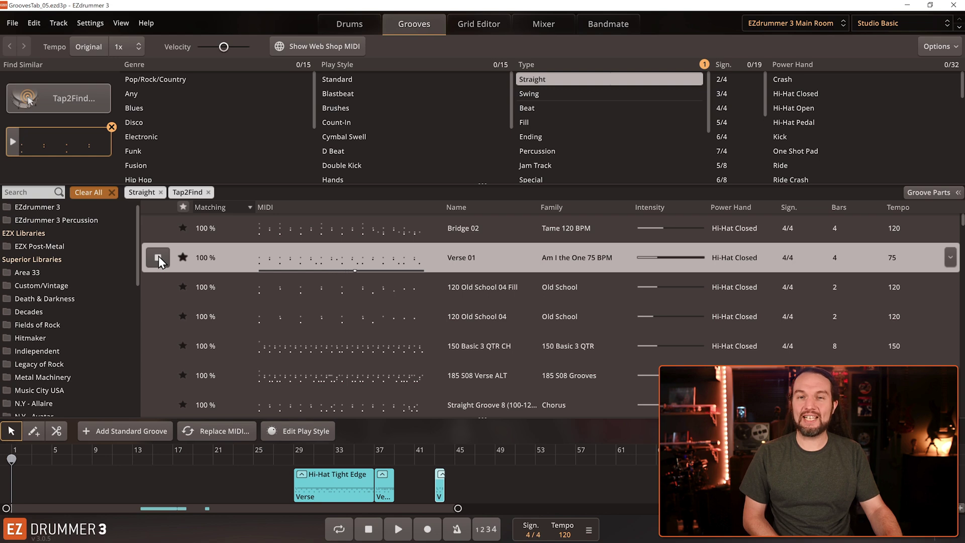
key(Up)
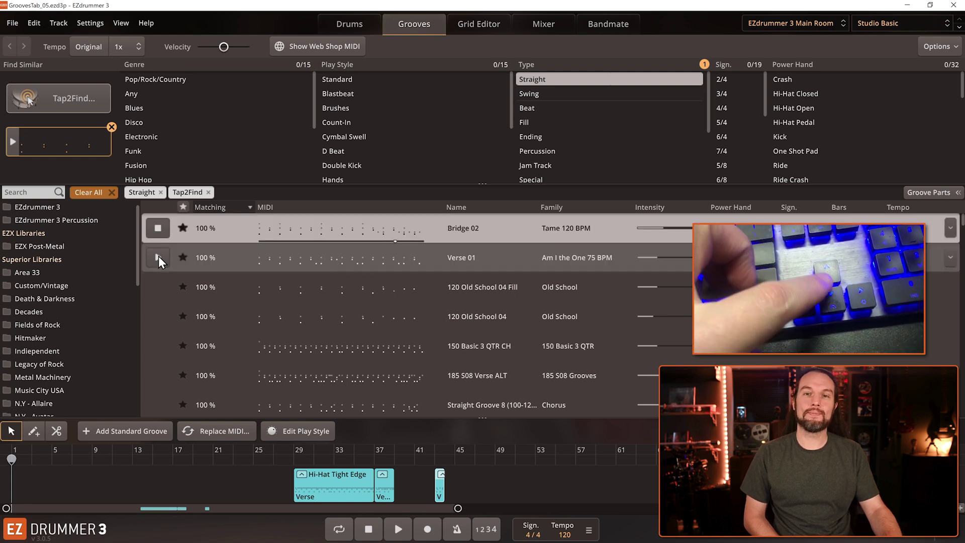
key(Down)
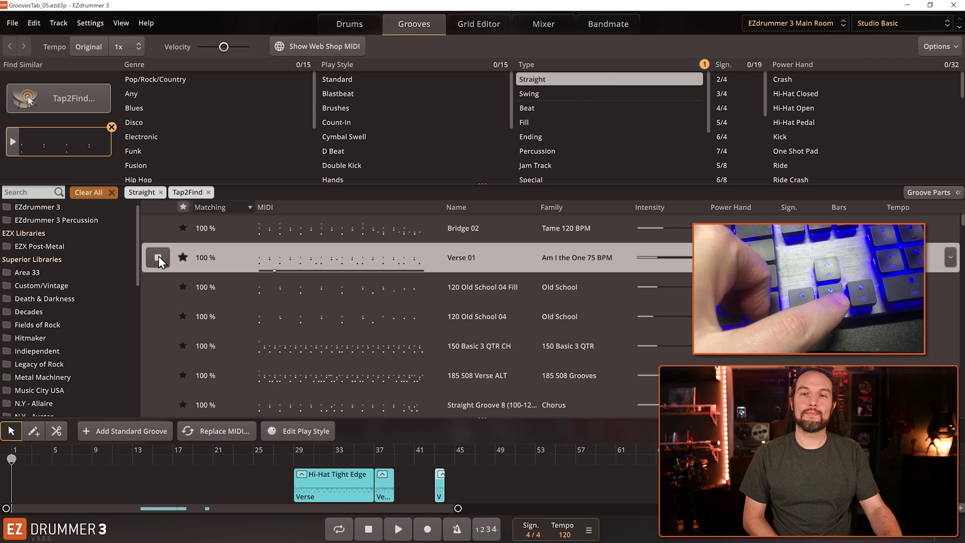
key(Down)
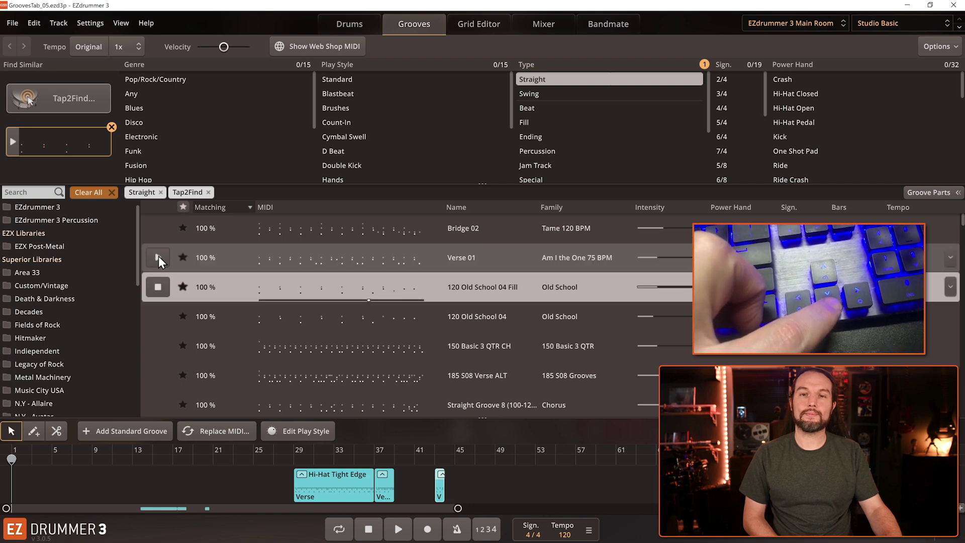
Preview 150 Basic 3 QTR CH and place it on the song track at bar 45.
key(Down)
key(Down)
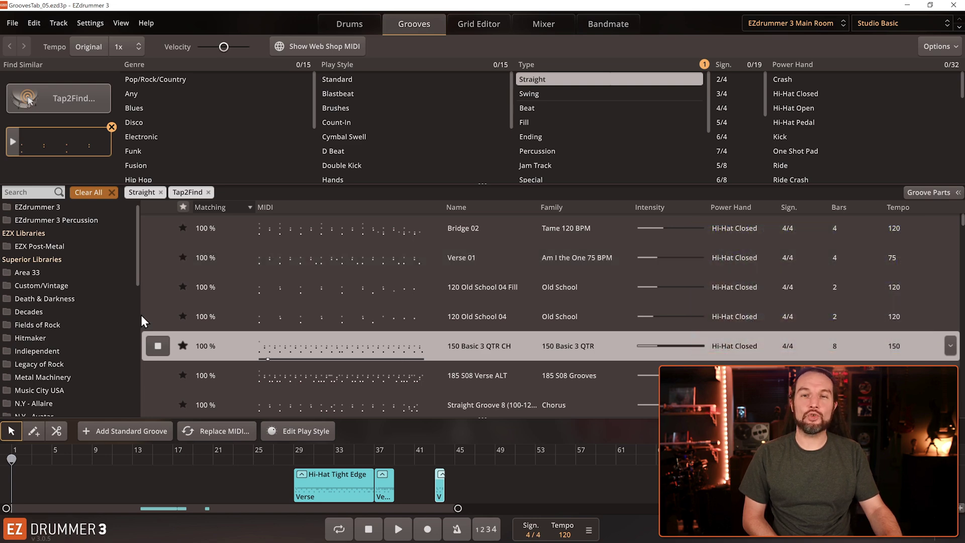
click(158, 345)
drag(296, 340, 514, 478)
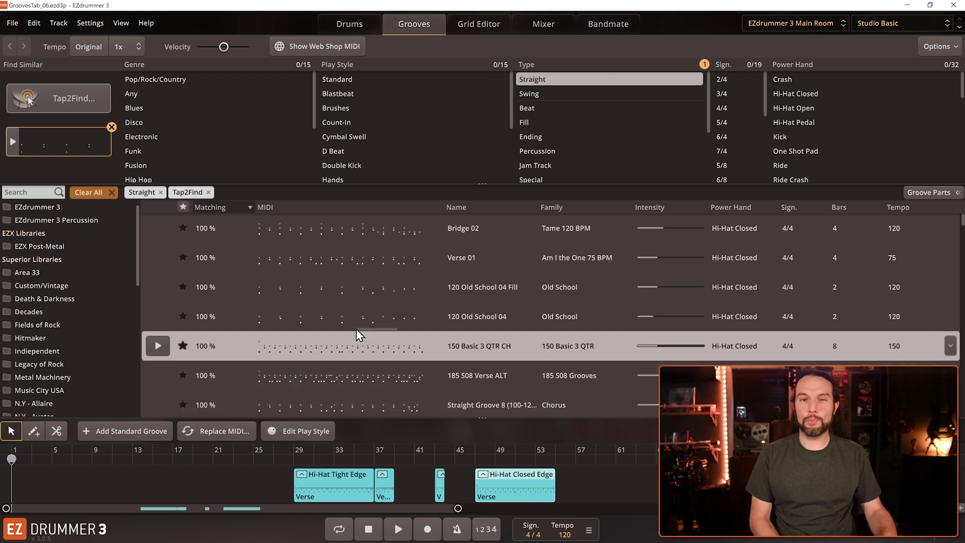
Reset the groove filters to 4/4, Blues and Ride power hand from the core EZdrummer 3 library.
click(94, 195)
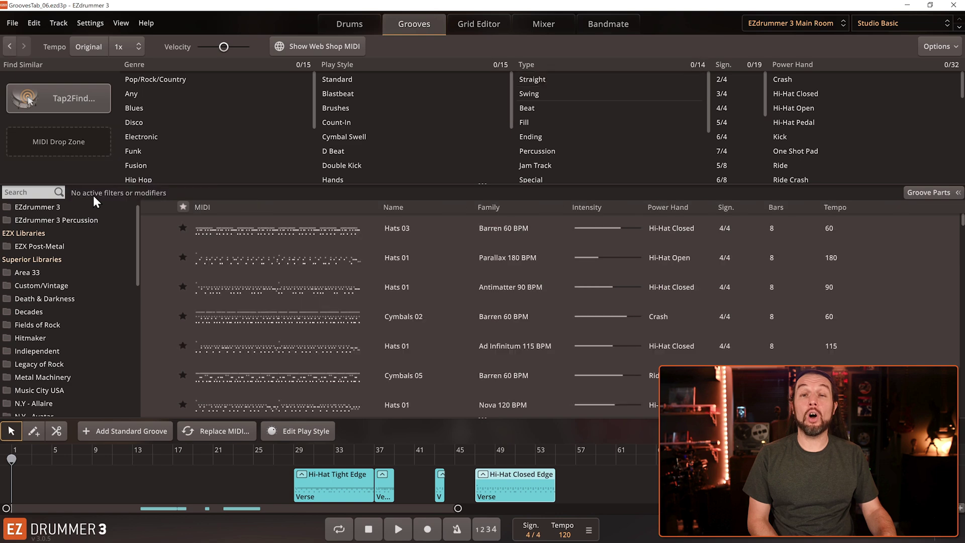
click(725, 108)
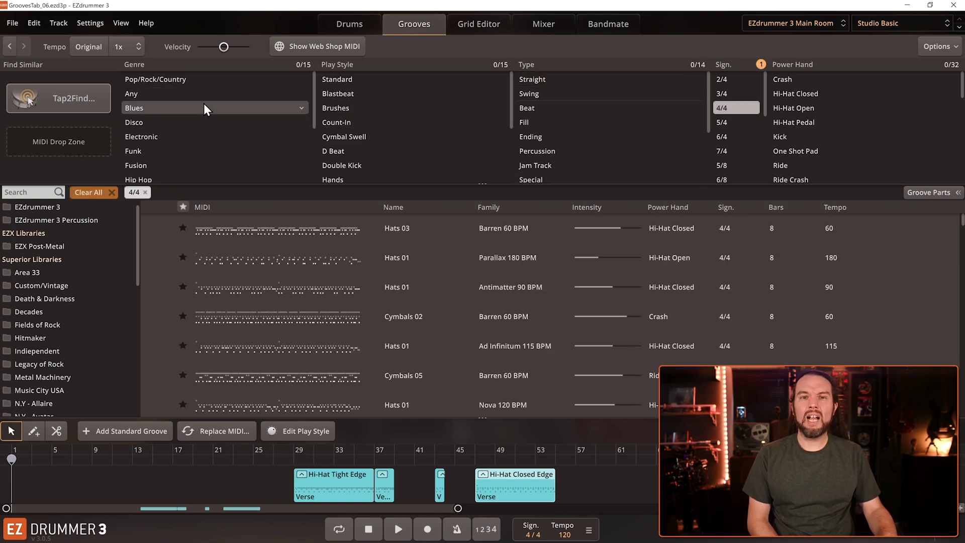
click(185, 107)
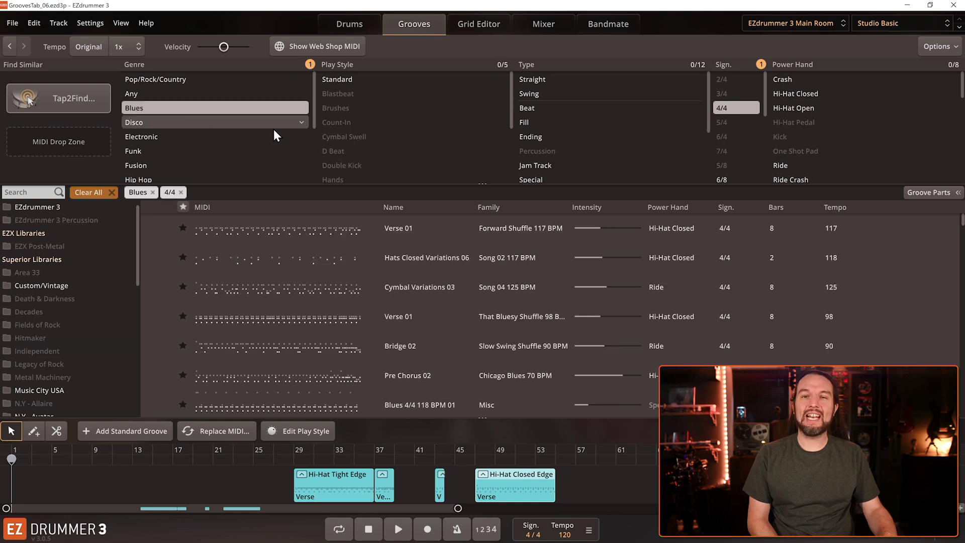
click(807, 165)
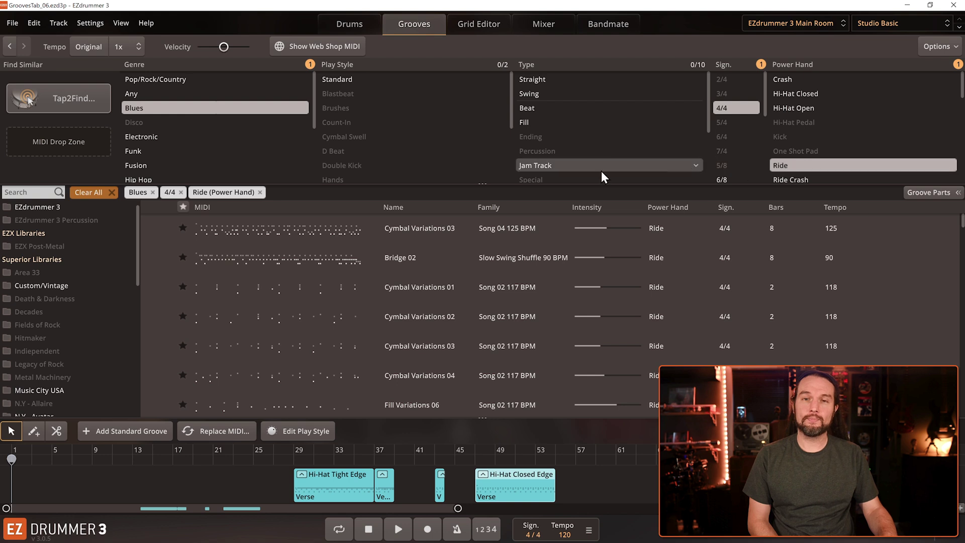
click(67, 207)
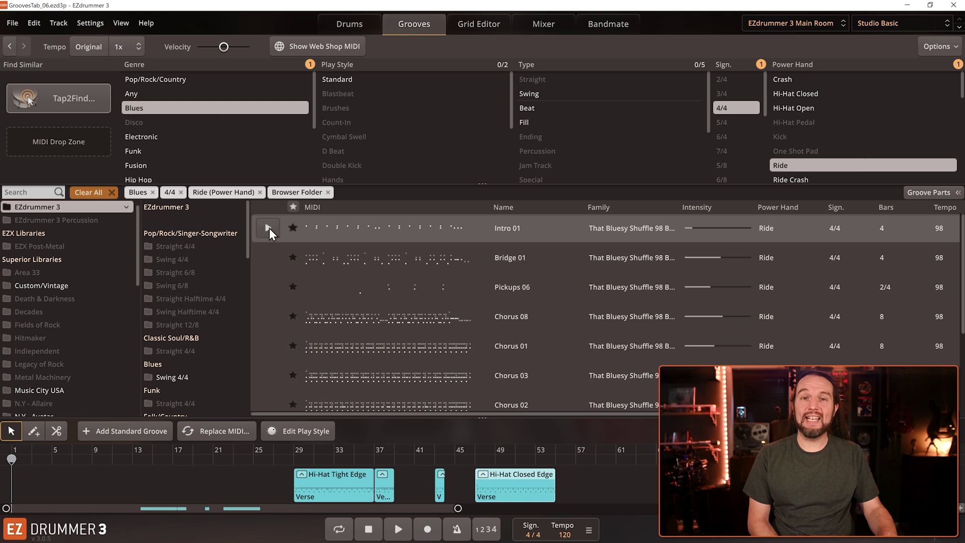
Preview the Intro 01, Bridge 01 and Chorus 08 grooves.
click(269, 228)
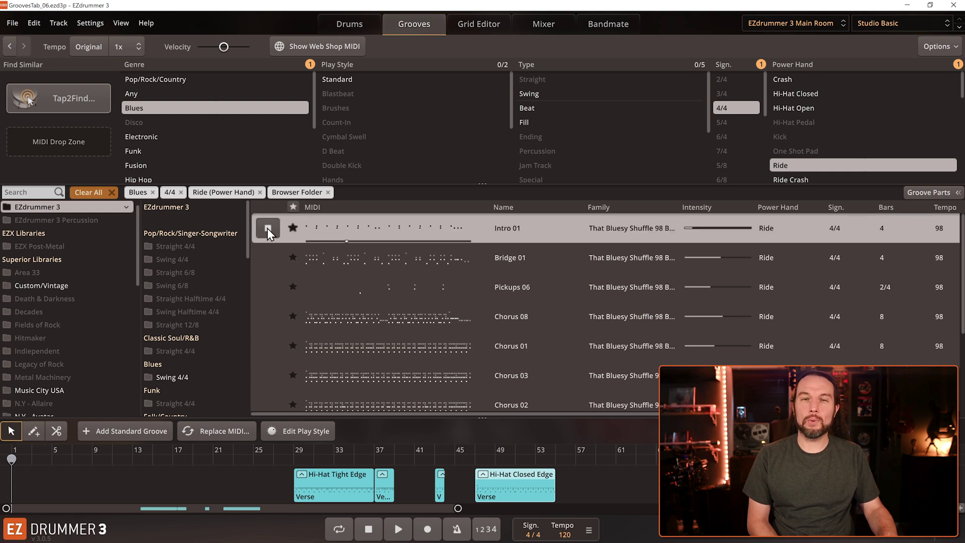
key(Down)
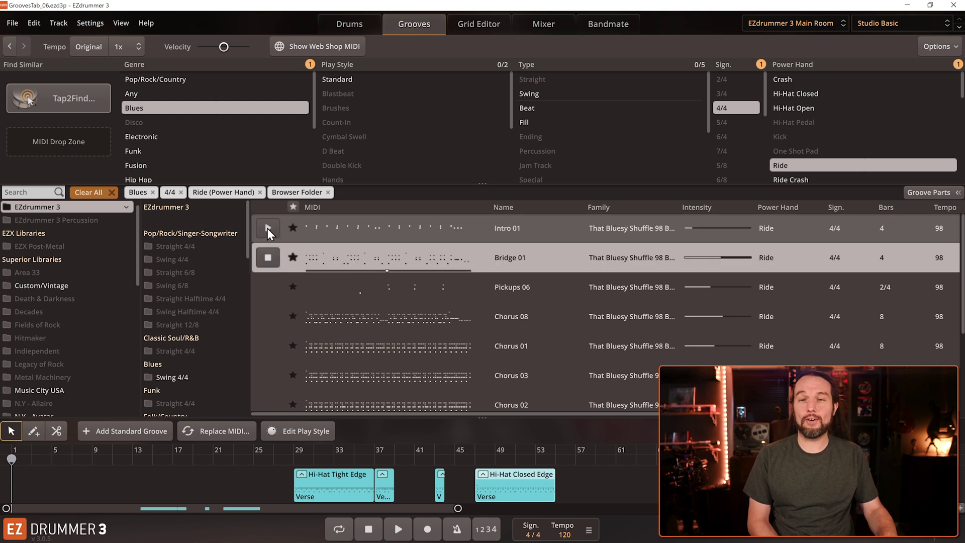
key(Down)
key(Down)
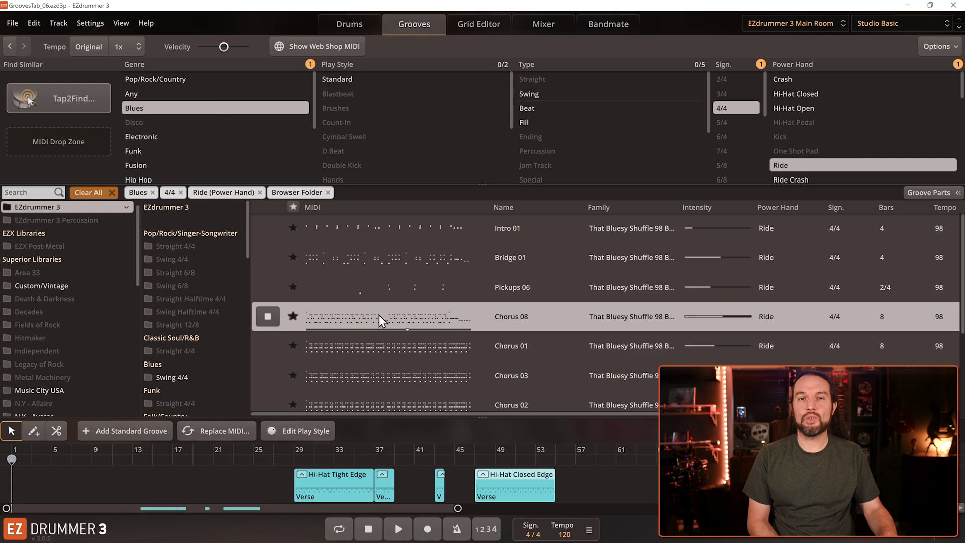
click(276, 318)
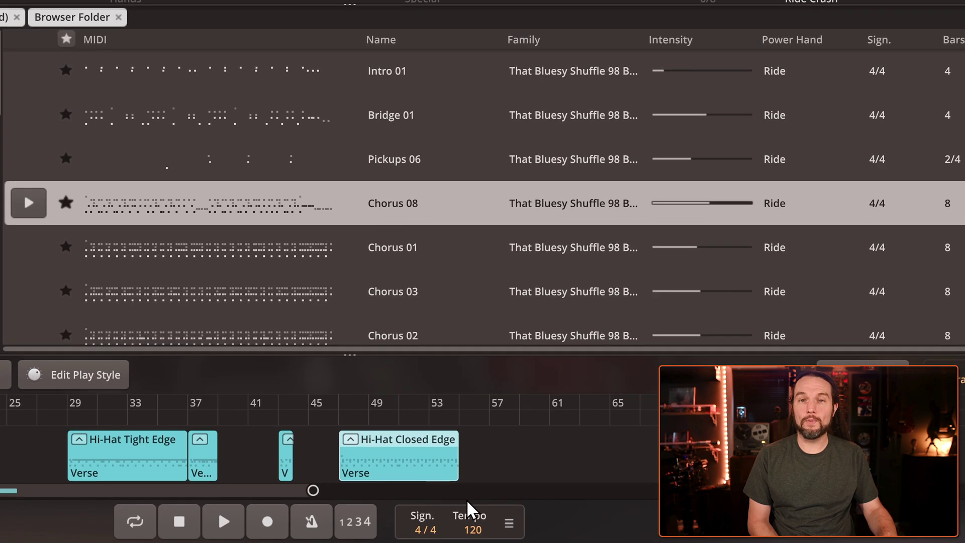
Set the song tempo to 90 BPM.
click(473, 529)
text(9)
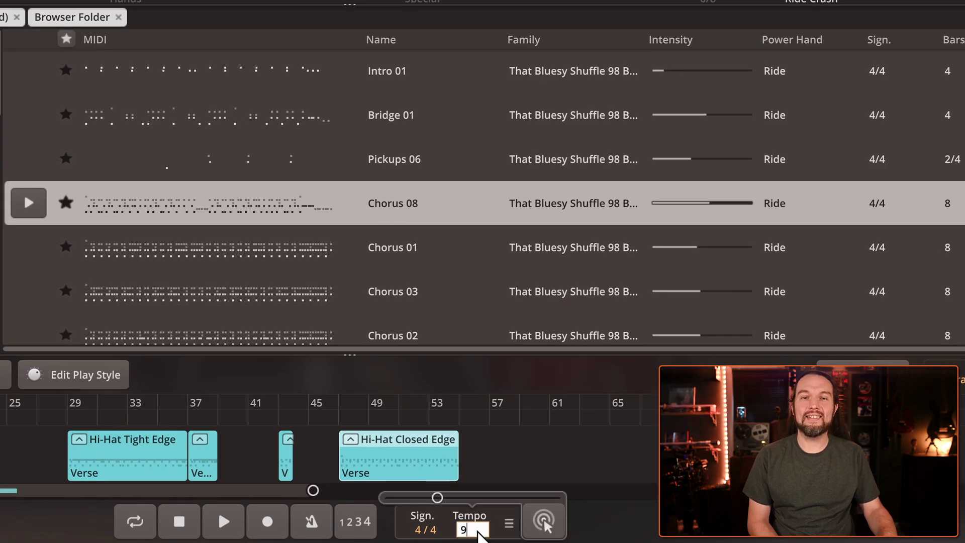
text(0)
key(Return)
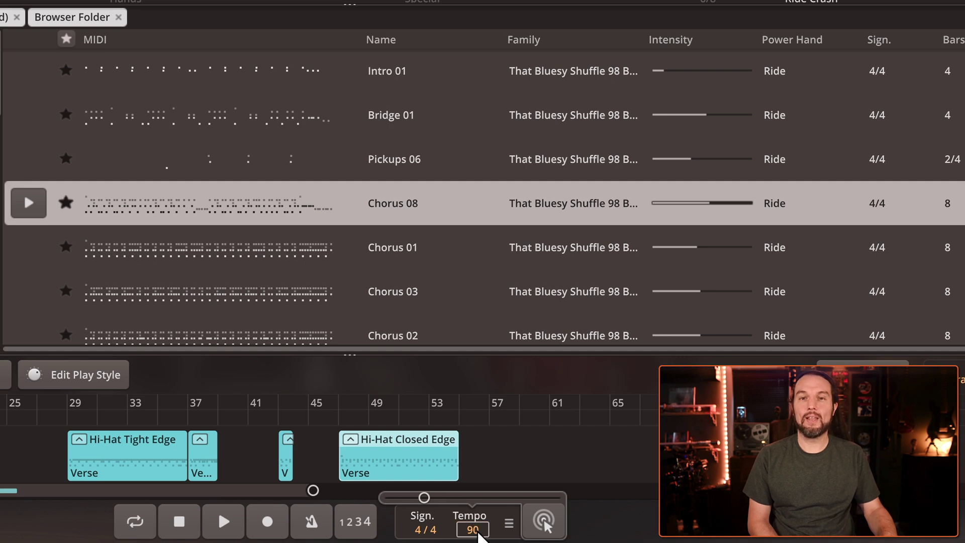
Place Chorus 08 at bar 61, loop-play it, and zoom the track to bars 60-84.
drag(242, 219, 550, 433)
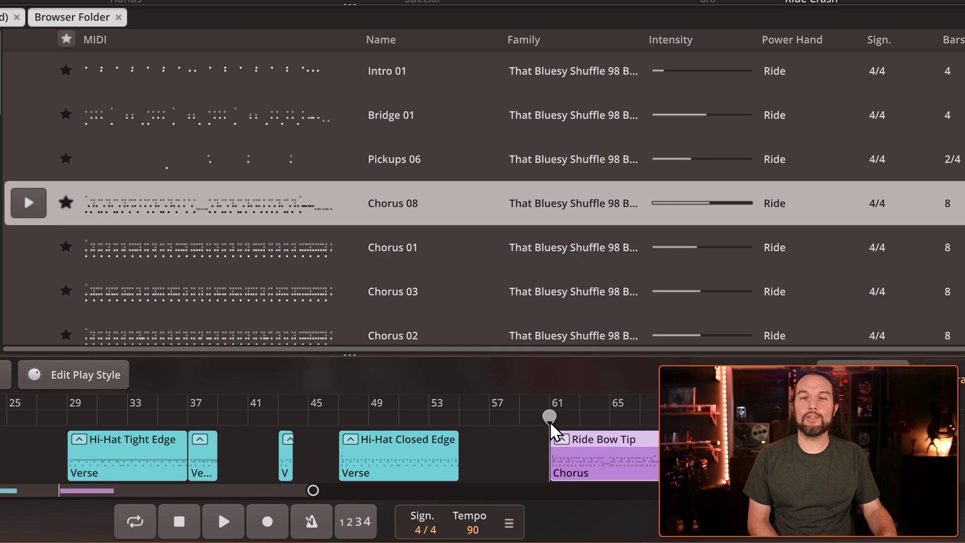
click(224, 522)
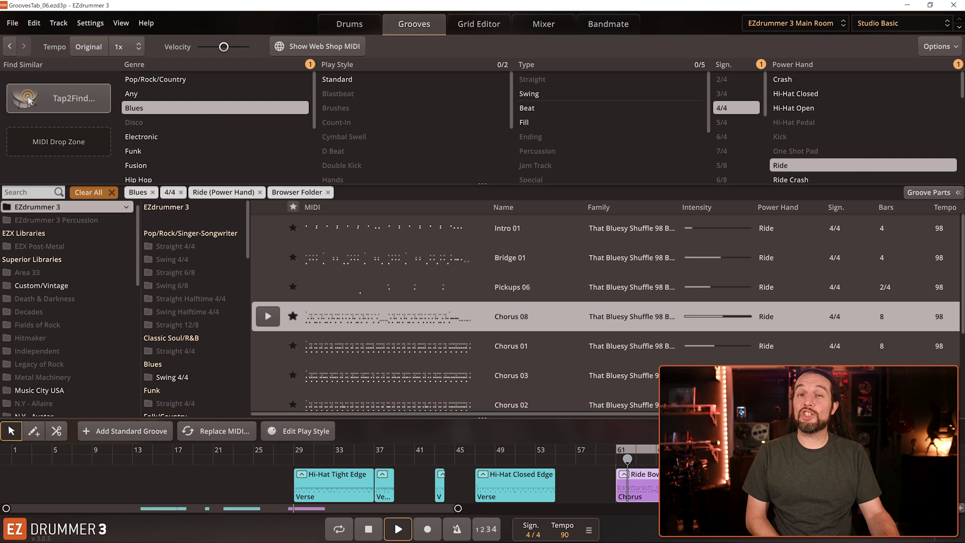
key(l)
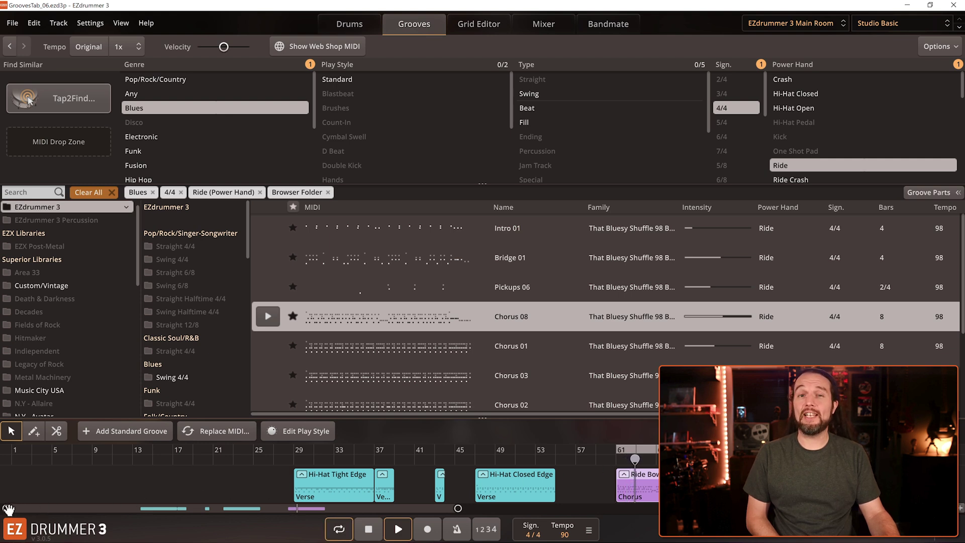
drag(7, 508, 280, 507)
Switch to the Drums kit view while the Chorus groove keeps playing.
click(356, 19)
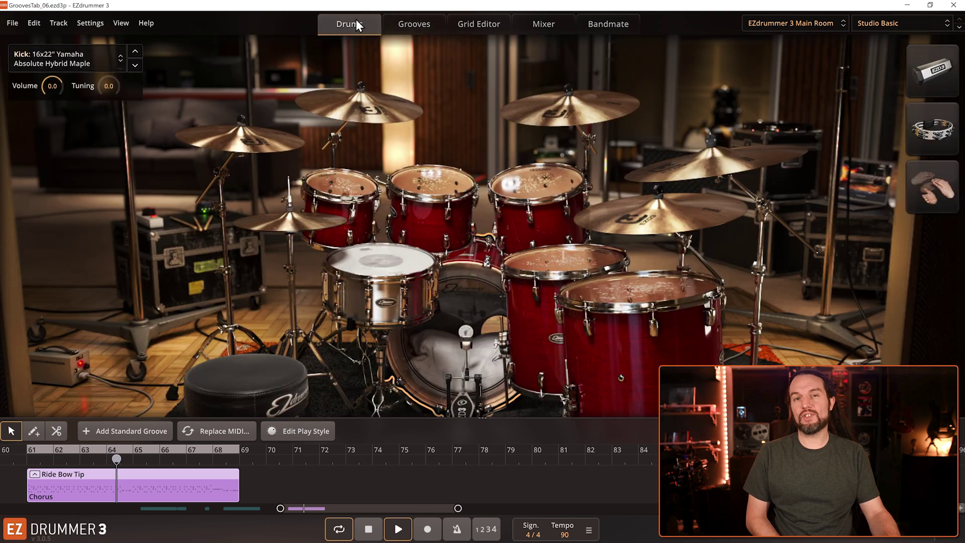